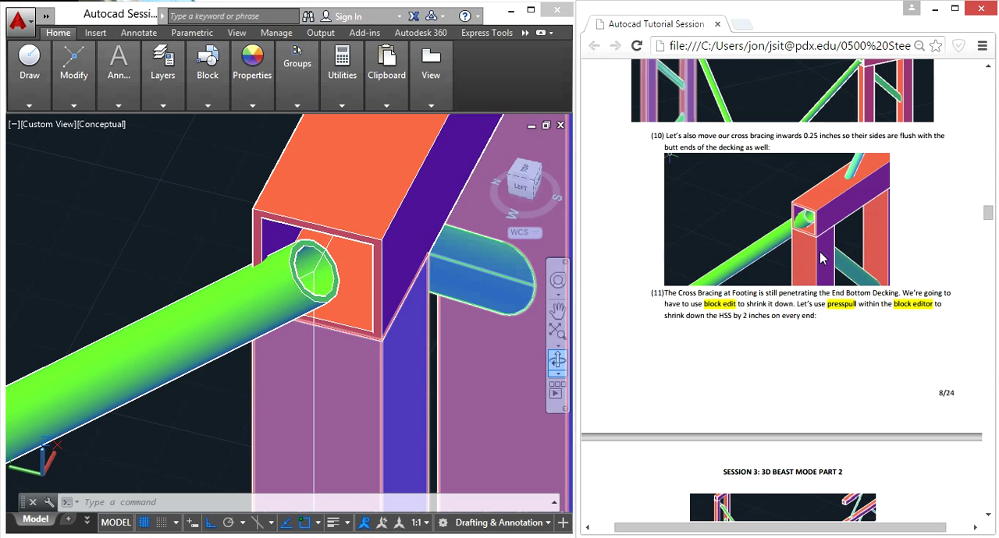
{"action": "left_click", "coordinate": [189, 402]}
{"action": "left_click", "coordinate": [208, 412]}
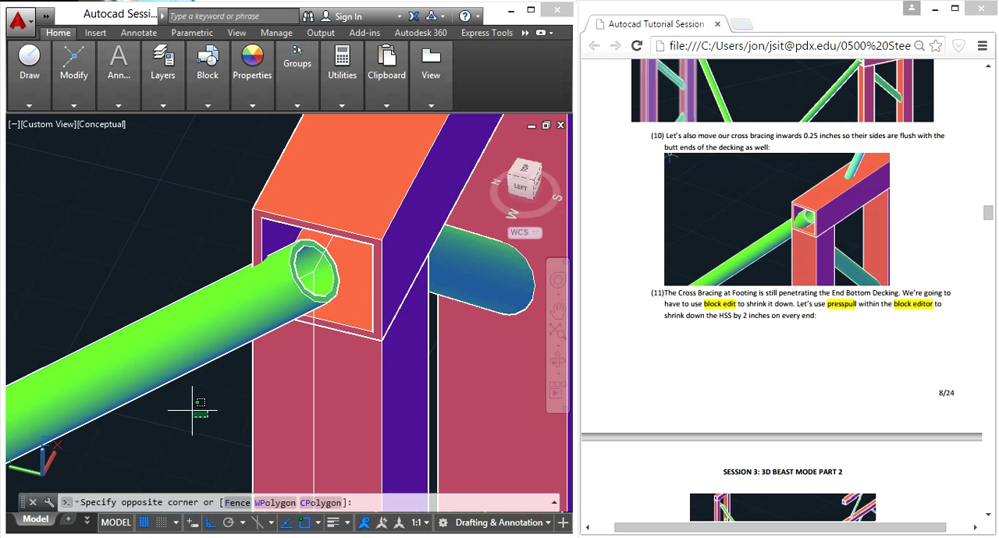
{"action": "left_click", "coordinate": [191, 411]}
{"action": "key", "text": "Escape"}
{"action": "scroll", "coordinate": [234, 404], "scroll_direction": "down", "scroll_amount": 3}
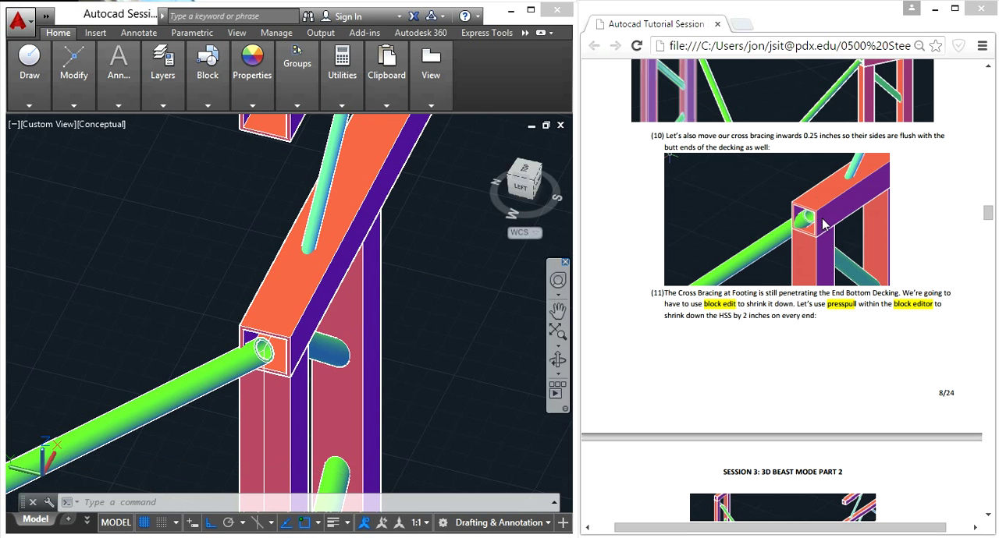
- Measure the distance from the quadrant of the green cross brace's open end to the lower outer corner of the decking tube
{"action": "left_click", "coordinate": [193, 407]}
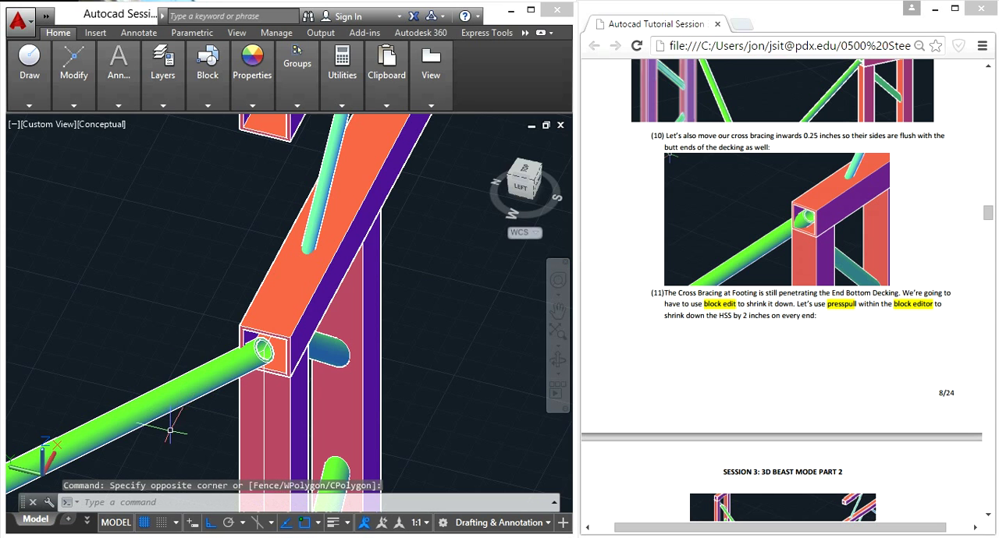
{"action": "scroll", "coordinate": [246, 373], "scroll_direction": "up", "scroll_amount": 5}
{"action": "type", "text": "dist"}
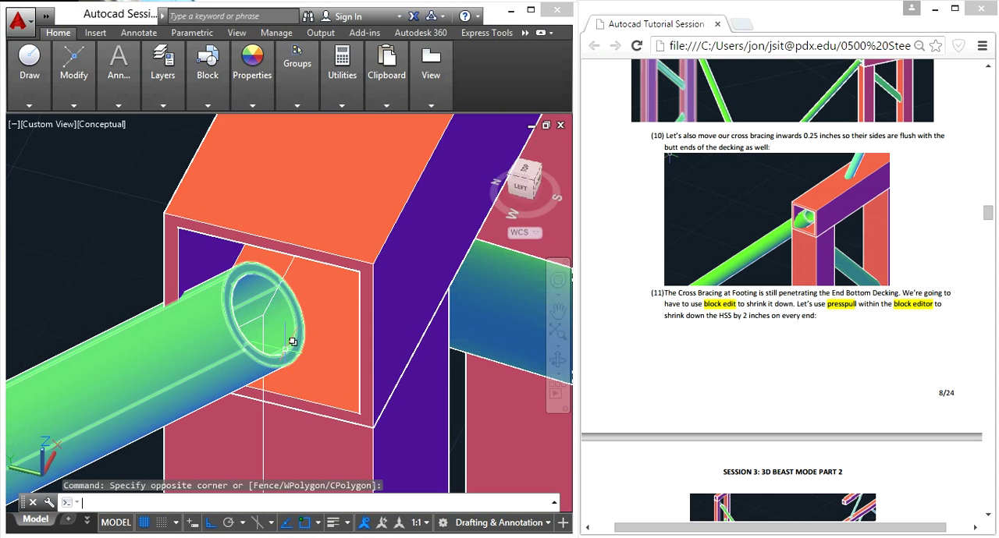
{"action": "key", "text": "Return"}
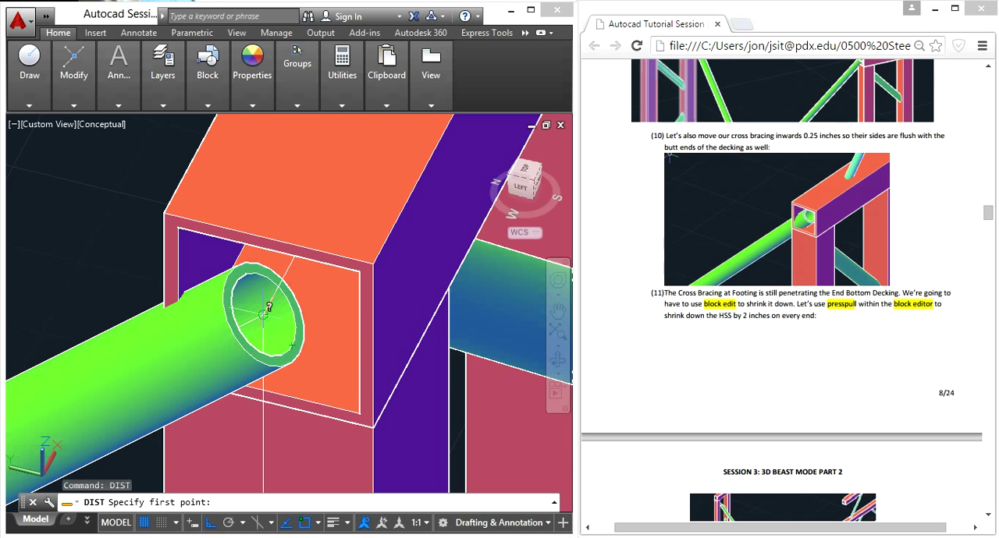
{"action": "left_click", "coordinate": [243, 349]}
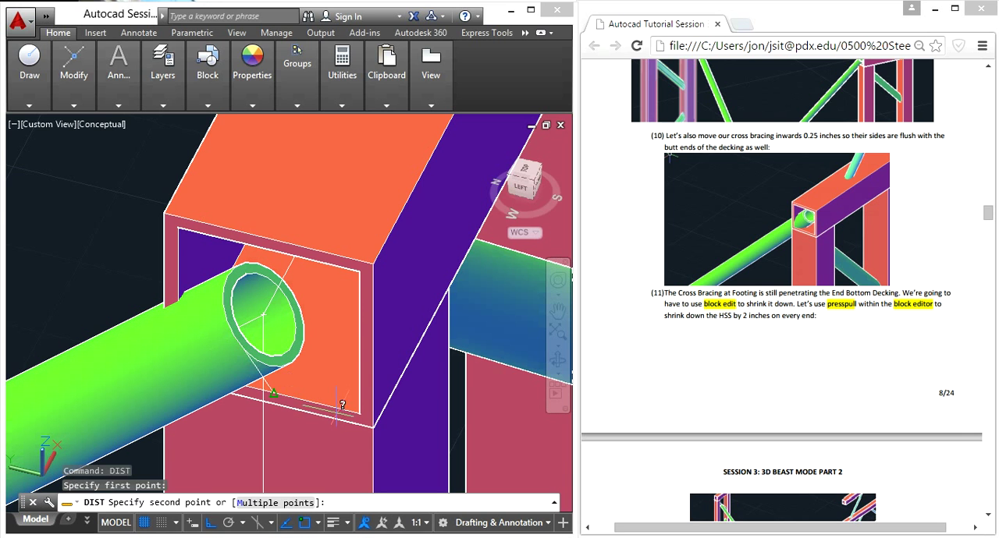
{"action": "left_click", "coordinate": [373, 426]}
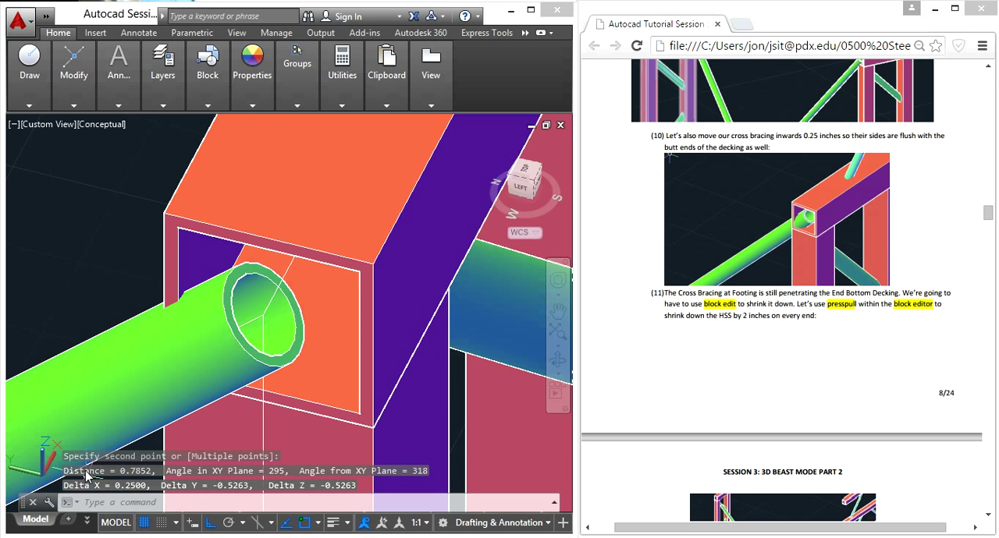
{"action": "scroll", "coordinate": [109, 406], "scroll_direction": "down", "scroll_amount": 5}
{"action": "scroll", "coordinate": [109, 406], "scroll_direction": "down", "scroll_amount": 8}
{"action": "scroll", "coordinate": [187, 406], "scroll_direction": "up", "scroll_amount": 4}
{"action": "left_click", "coordinate": [289, 379]}
{"action": "left_click", "coordinate": [160, 307]}
{"action": "type", "text": "bedit"}
{"action": "key", "text": "Return"}
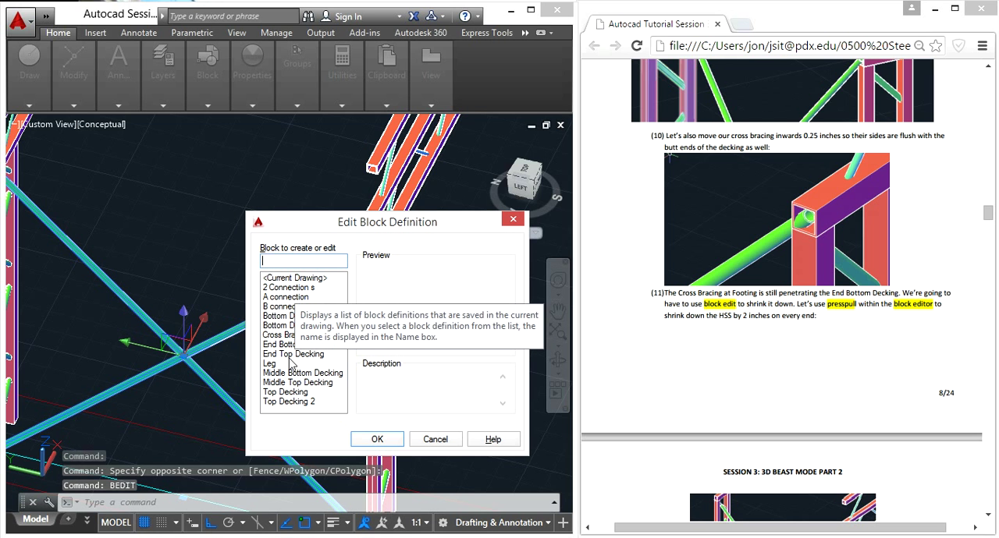
{"action": "left_click", "coordinate": [289, 335]}
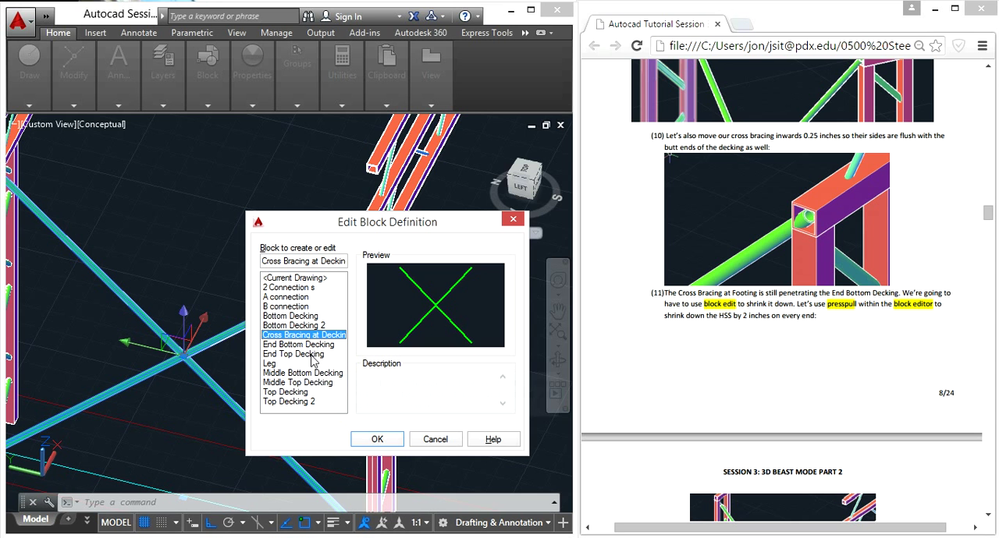
{"action": "left_click", "coordinate": [437, 442]}
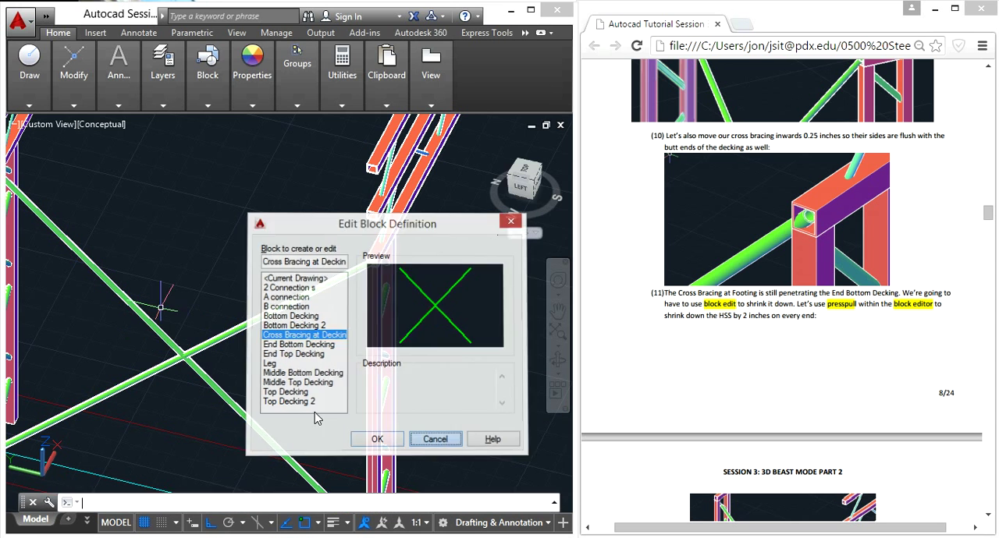
- Convert the selected footing cross braces into a block named Cross Bracing at Footing, with its base point at a brace's lower end
{"action": "left_click", "coordinate": [277, 372]}
{"action": "left_click", "coordinate": [146, 339]}
{"action": "type", "text": "block"}
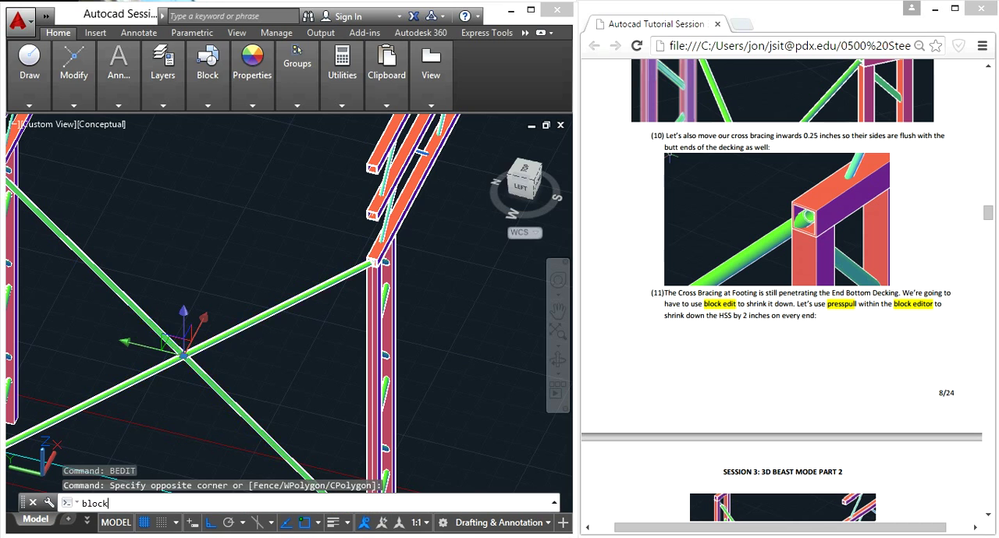
{"action": "key", "text": "Return"}
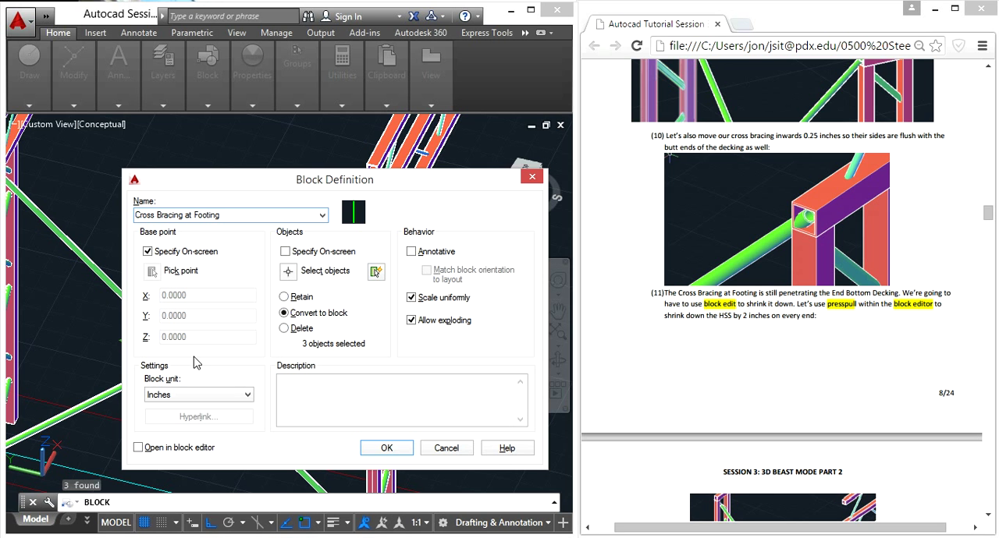
{"action": "left_click", "coordinate": [385, 448]}
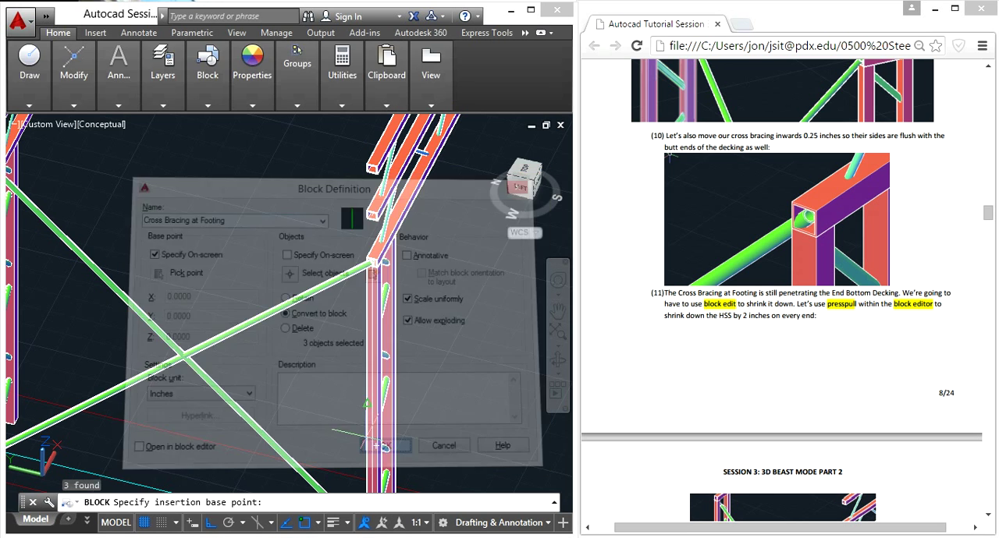
{"action": "scroll", "coordinate": [267, 404], "scroll_direction": "down", "scroll_amount": 3}
{"action": "scroll", "coordinate": [267, 403], "scroll_direction": "up", "scroll_amount": 8}
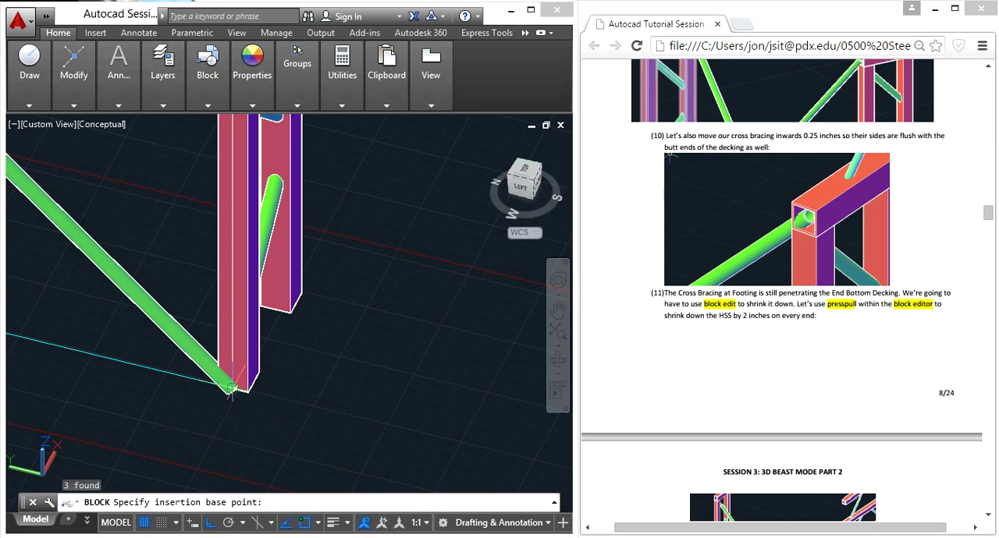
{"action": "left_click", "coordinate": [232, 387]}
{"action": "scroll", "coordinate": [232, 388], "scroll_direction": "down", "scroll_amount": 6}
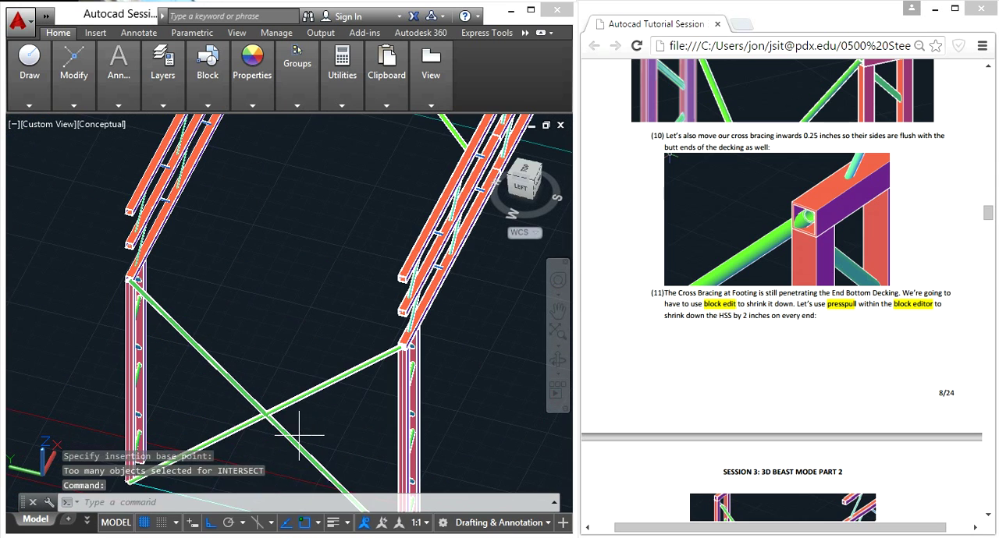
- Open the Cross Bracing at Footing block for editing in the Block Editor
{"action": "left_click", "coordinate": [274, 415]}
{"action": "type", "text": "bedit"}
{"action": "key", "text": "Return"}
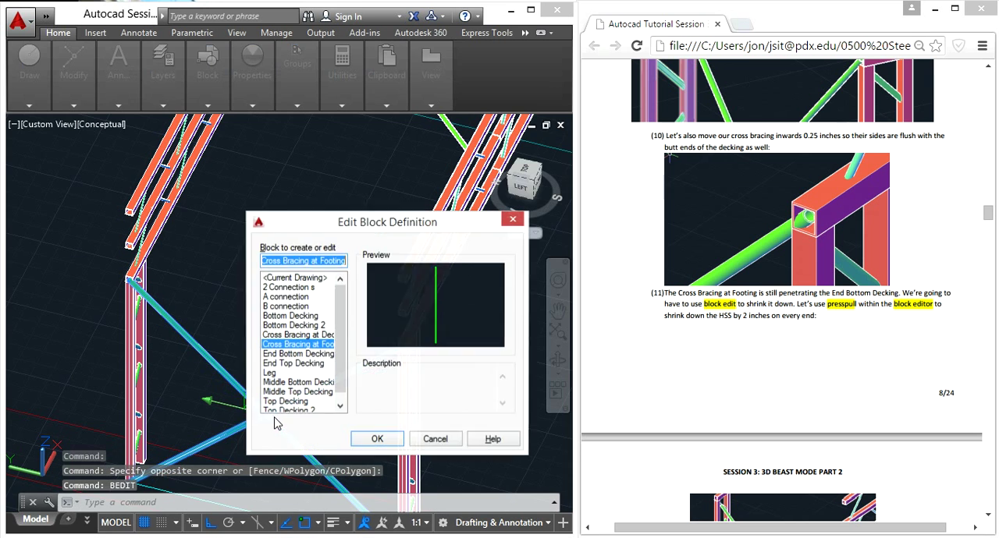
{"action": "left_click", "coordinate": [373, 439]}
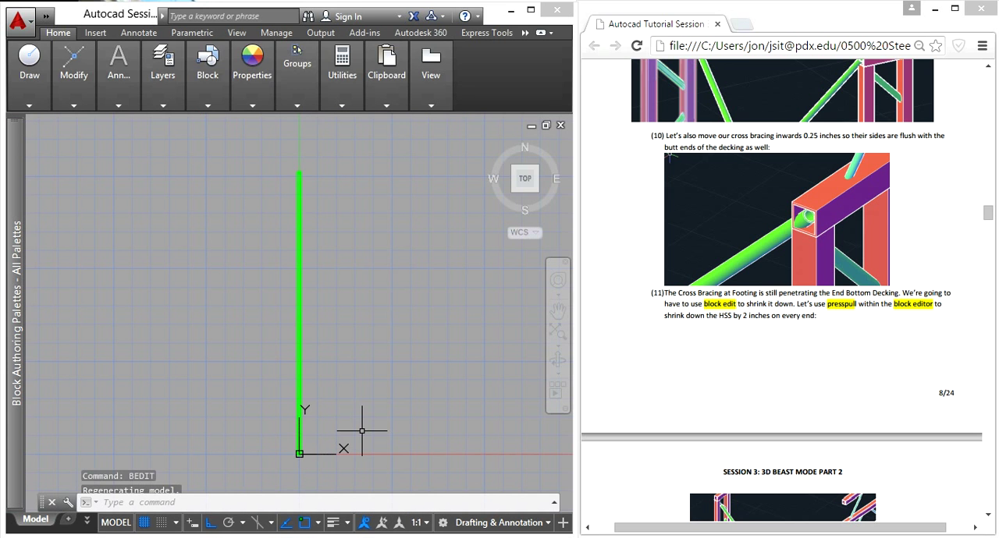
- Move all the cross bracing objects .25 inches along the positive X axis within the block
{"action": "middle_click_drag", "start_coordinate": [371, 351], "coordinate": [307, 269], "text": "shift"}
{"action": "left_click", "coordinate": [414, 316]}
{"action": "left_click", "coordinate": [316, 246]}
{"action": "left_click", "coordinate": [381, 339]}
{"action": "left_click", "coordinate": [233, 250]}
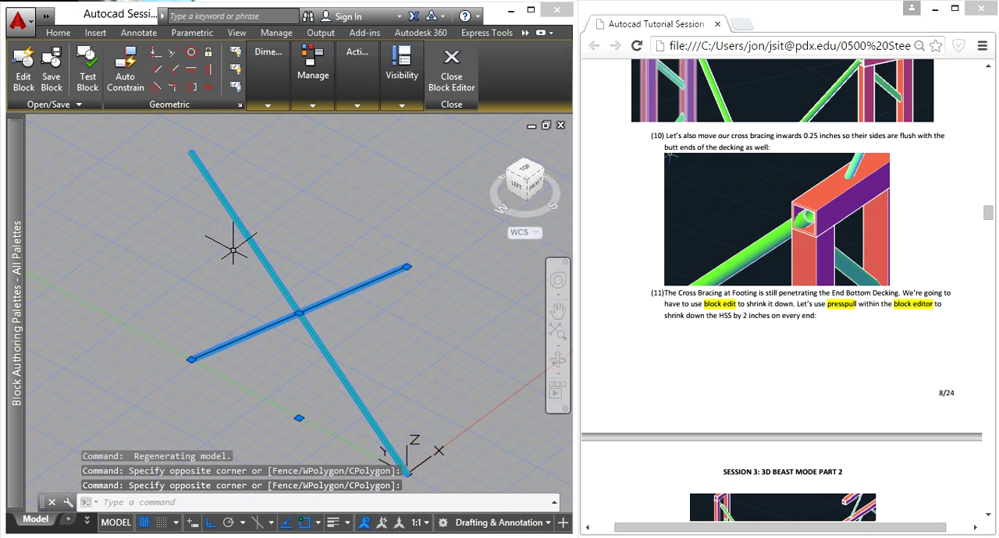
{"action": "type", "text": "m"}
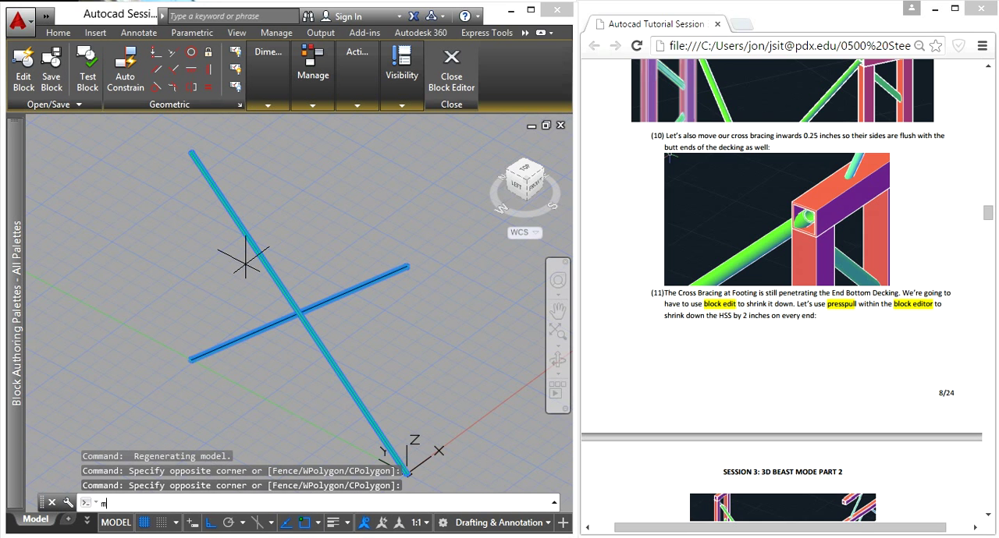
{"action": "key", "text": "Return"}
{"action": "left_click", "coordinate": [317, 231]}
{"action": "type", "text": "."}
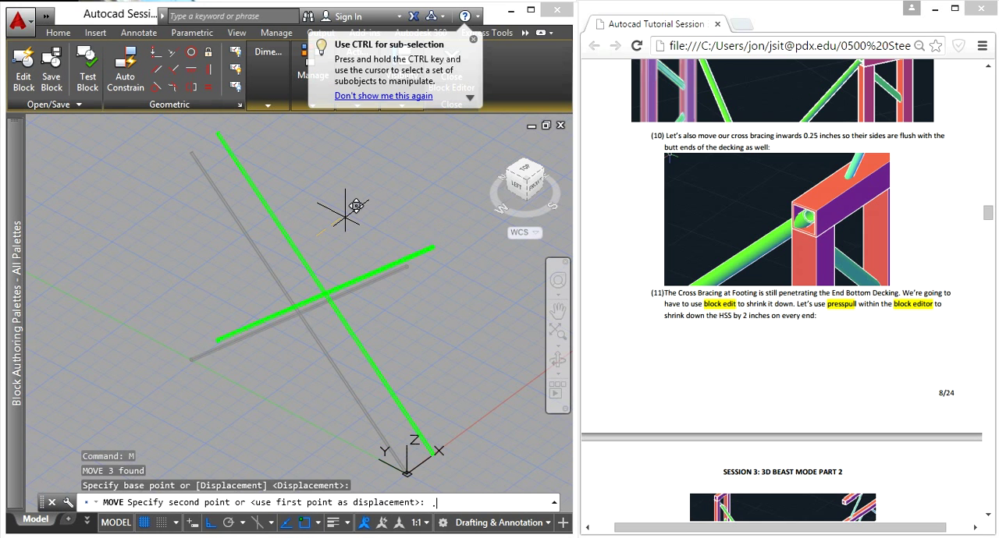
{"action": "key", "text": "Return"}
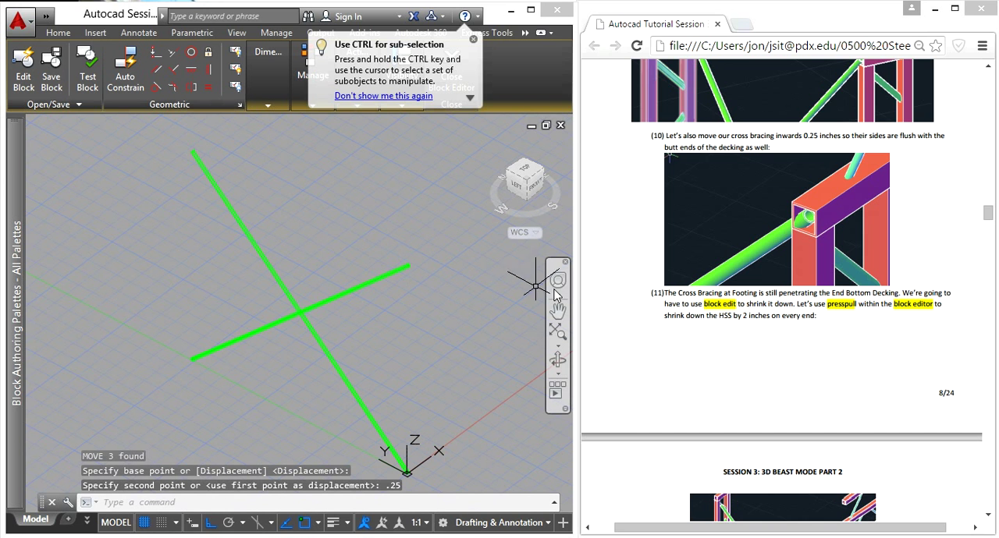
- Shorten the upper brace end above the origin by 2 inches, using Presspull on its ring face with a height of -2
{"action": "left_click", "coordinate": [778, 334]}
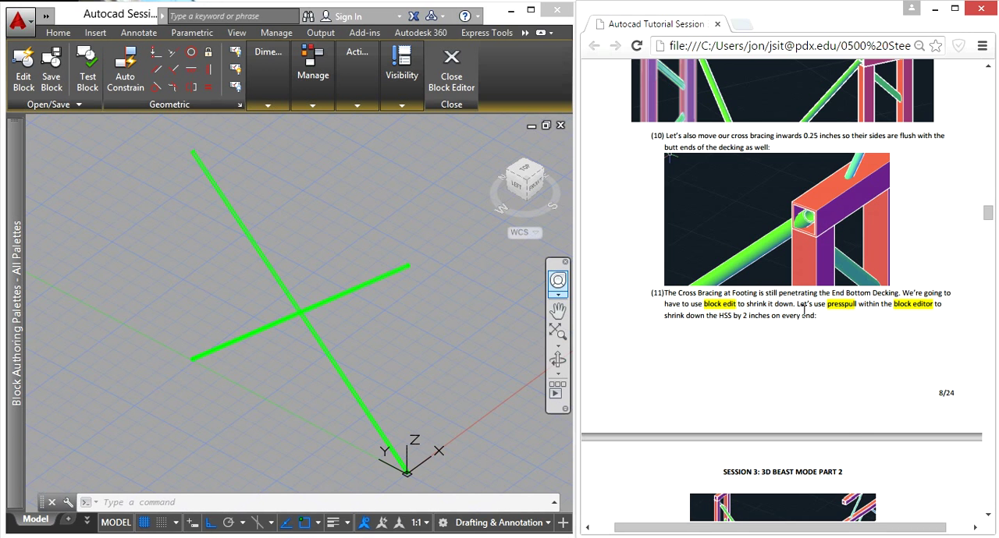
{"action": "scroll", "coordinate": [803, 311], "scroll_direction": "down", "scroll_amount": 3}
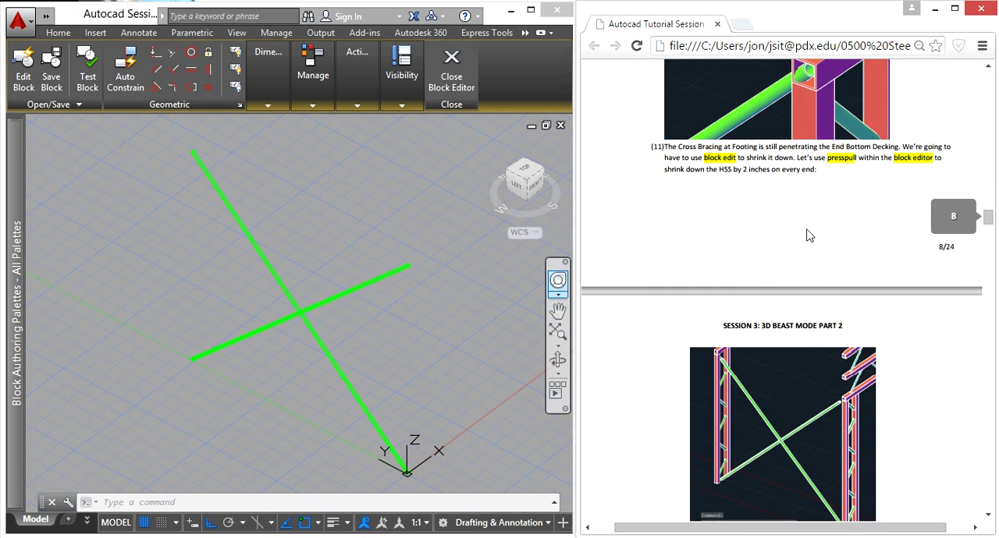
{"action": "scroll", "coordinate": [808, 236], "scroll_direction": "down", "scroll_amount": 2}
{"action": "scroll", "coordinate": [723, 315], "scroll_direction": "down", "scroll_amount": 2}
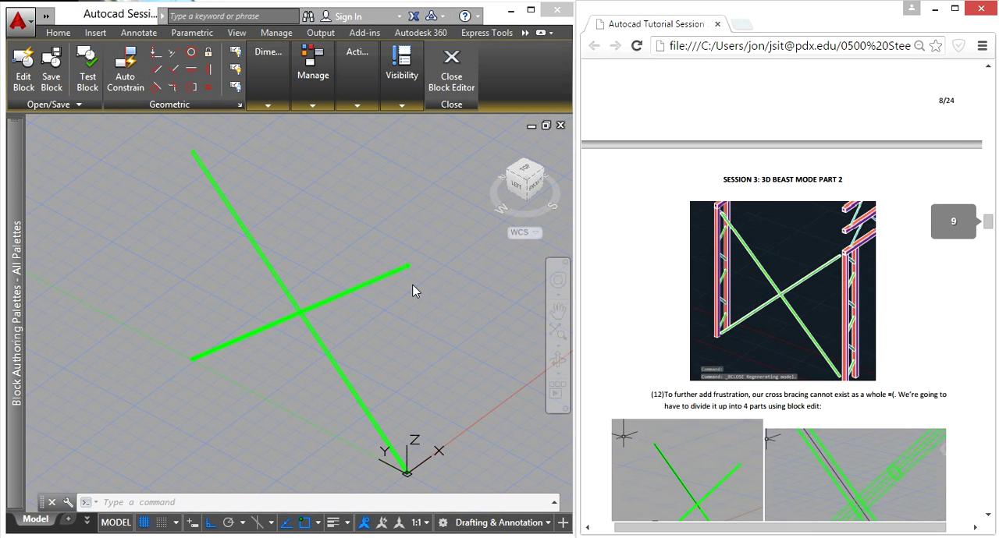
{"action": "left_click", "coordinate": [400, 361]}
{"action": "scroll", "coordinate": [342, 251], "scroll_direction": "up", "scroll_amount": 8}
{"action": "scroll", "coordinate": [346, 301], "scroll_direction": "up", "scroll_amount": 3}
{"action": "type", "text": "pres"}
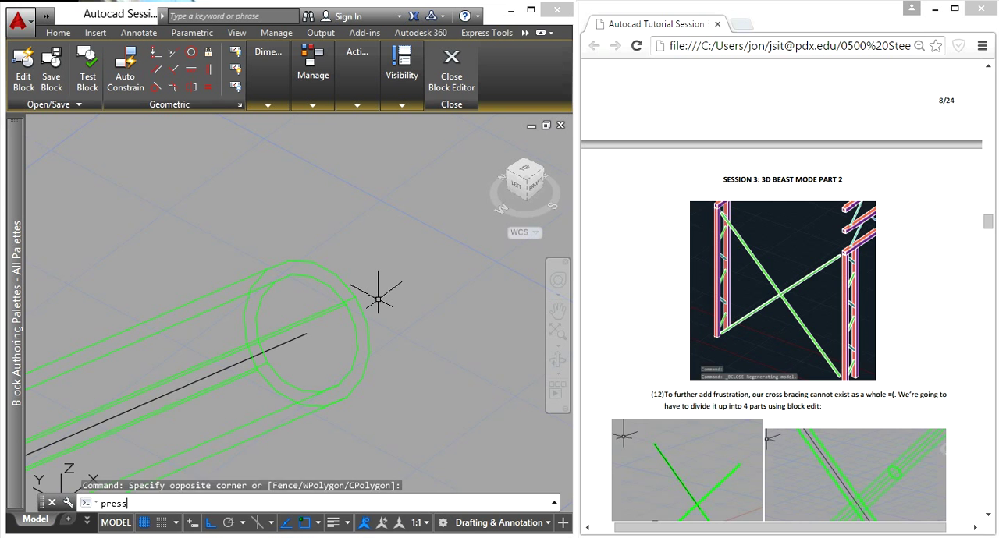
{"action": "type", "text": "s"}
{"action": "key", "text": "Return"}
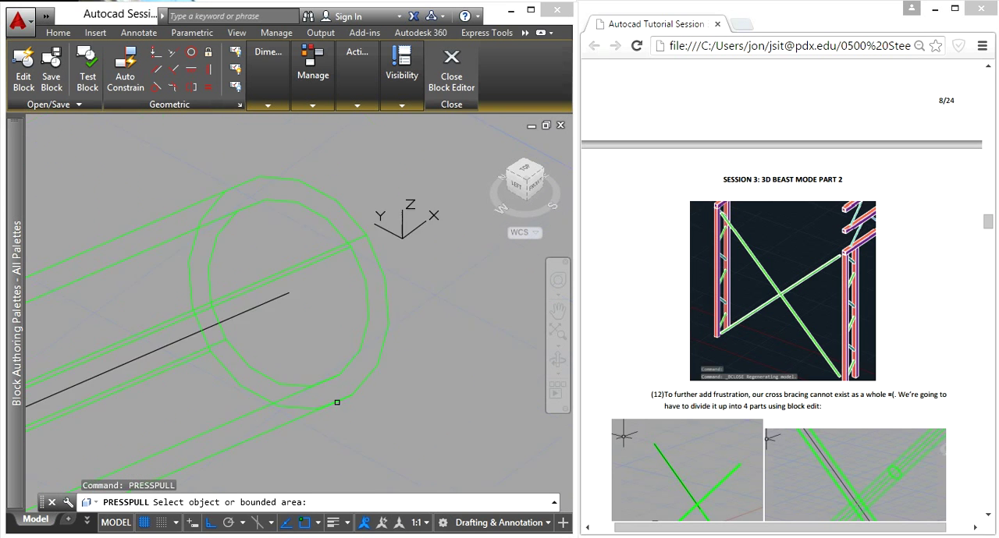
{"action": "scroll", "coordinate": [337, 402], "scroll_direction": "up", "scroll_amount": 4}
{"action": "left_click", "coordinate": [325, 391]}
{"action": "scroll", "coordinate": [320, 316], "scroll_direction": "down", "scroll_amount": 4}
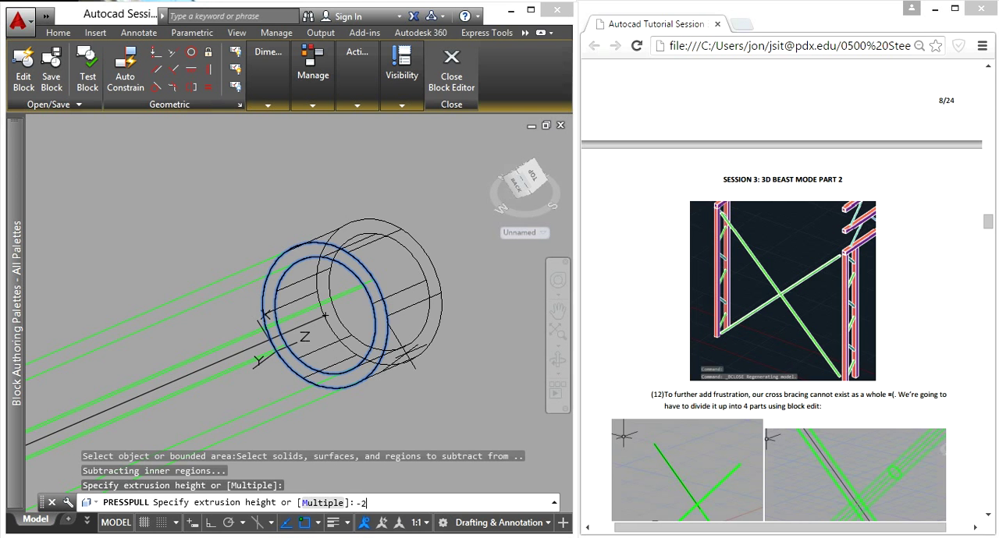
{"action": "type", "text": "-2"}
{"action": "key", "text": "Return"}
{"action": "key", "text": "Return"}
- Presspull the ring face of the brace end at the origin by -2 inches to shorten that tube
{"action": "scroll", "coordinate": [328, 364], "scroll_direction": "down", "scroll_amount": 10}
{"action": "scroll", "coordinate": [317, 434], "scroll_direction": "up", "scroll_amount": 5}
{"action": "middle_click_drag", "start_coordinate": [317, 438], "coordinate": [319, 345]}
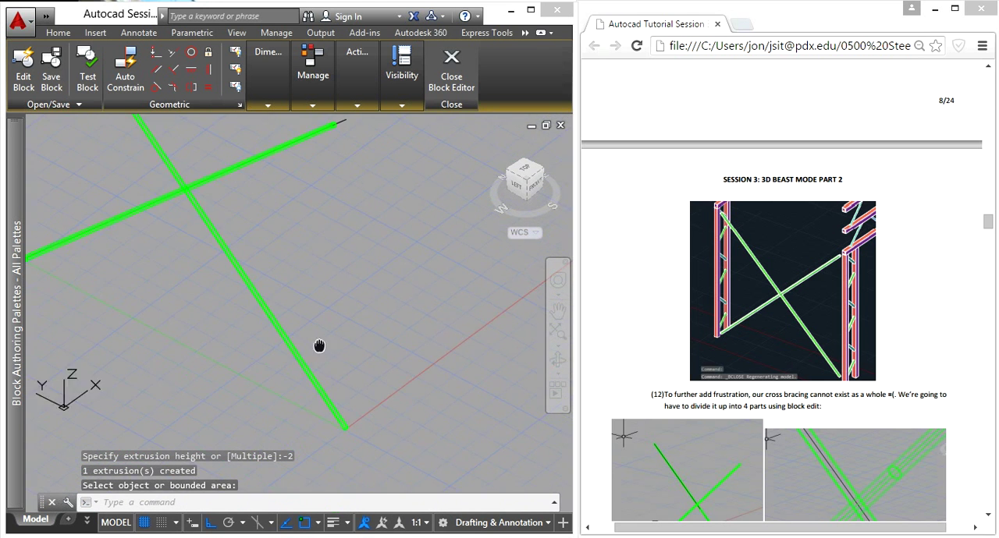
{"action": "middle_click_drag", "start_coordinate": [351, 465], "coordinate": [352, 471]}
{"action": "scroll", "coordinate": [338, 130], "scroll_direction": "up", "scroll_amount": 5}
{"action": "scroll", "coordinate": [347, 130], "scroll_direction": "up", "scroll_amount": 3}
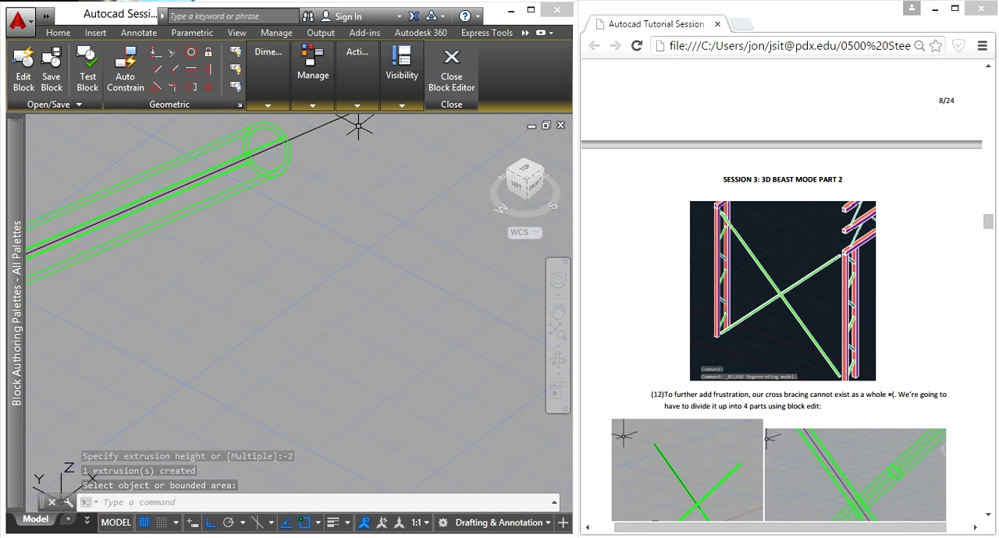
{"action": "scroll", "coordinate": [323, 241], "scroll_direction": "down", "scroll_amount": 6}
{"action": "scroll", "coordinate": [327, 335], "scroll_direction": "up", "scroll_amount": 4}
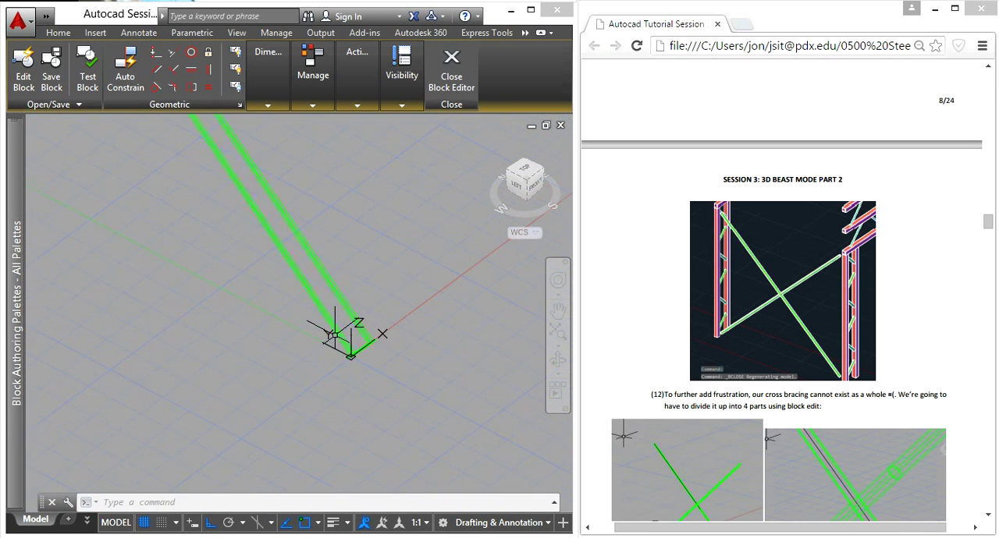
{"action": "middle_click_drag", "start_coordinate": [436, 404], "coordinate": [419, 341], "text": "shift"}
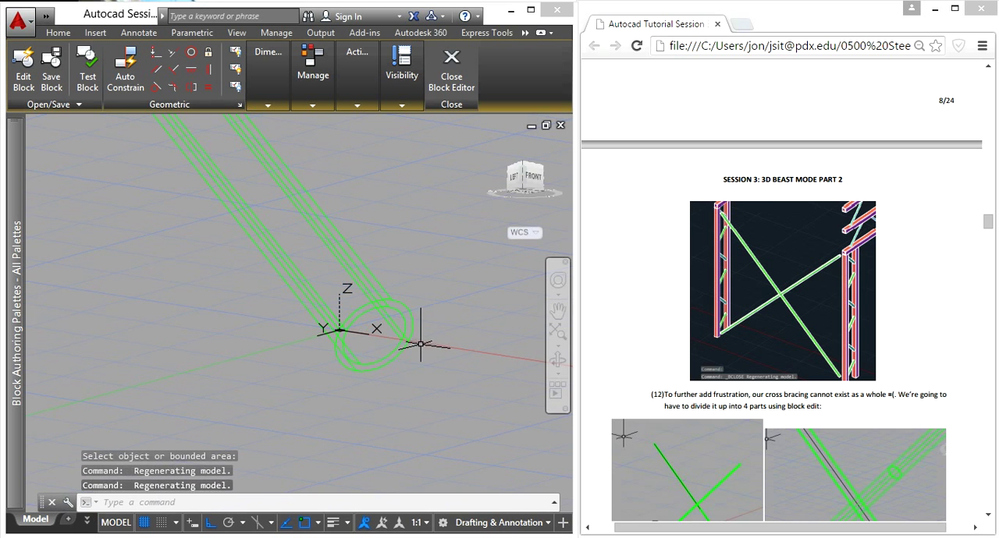
{"action": "type", "text": "presspull"}
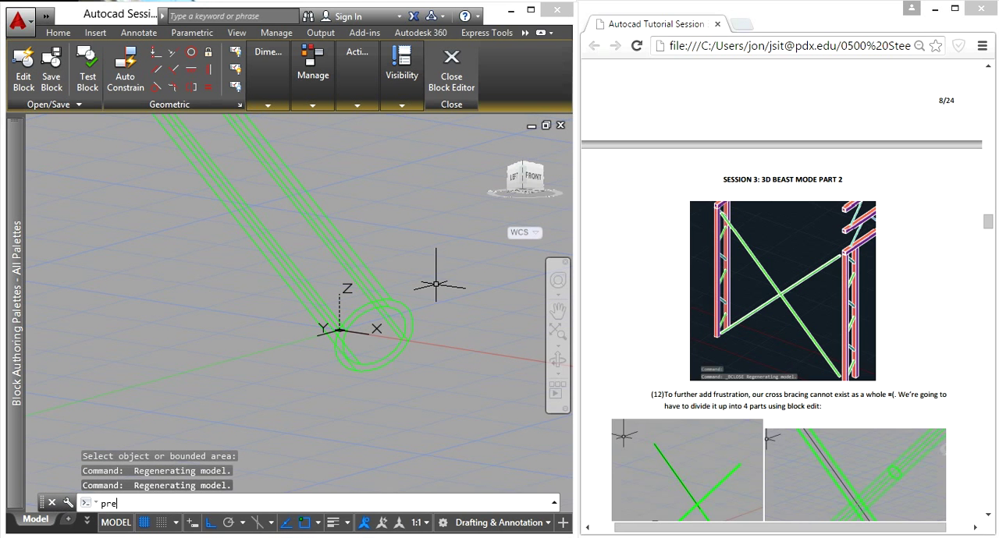
{"action": "key", "text": "Return"}
{"action": "scroll", "coordinate": [424, 296], "scroll_direction": "up", "scroll_amount": 4}
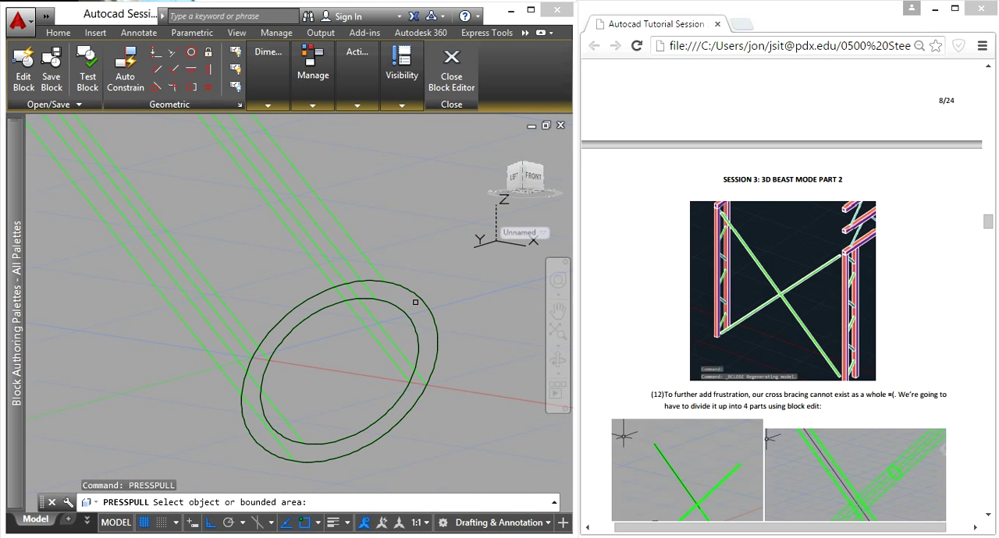
{"action": "left_click", "coordinate": [415, 302]}
{"action": "scroll", "coordinate": [415, 302], "scroll_direction": "down", "scroll_amount": 5}
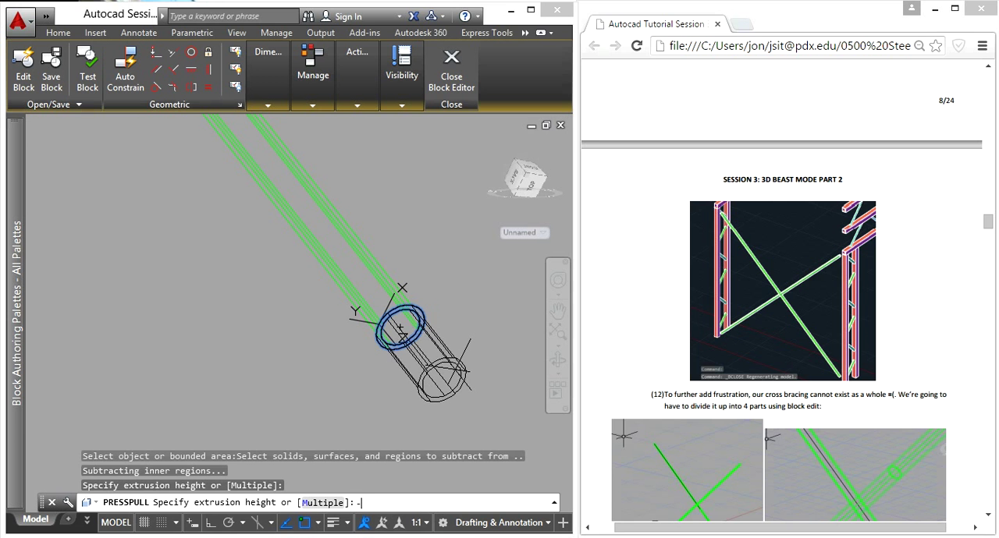
{"action": "type", "text": "-2"}
{"action": "key", "text": "Return"}
{"action": "middle_click_drag", "start_coordinate": [380, 323], "coordinate": [261, 287], "text": "shift"}
{"action": "scroll", "coordinate": [175, 301], "scroll_direction": "down", "scroll_amount": 4}
{"action": "middle_click_drag", "start_coordinate": [145, 310], "coordinate": [301, 263]}
{"action": "scroll", "coordinate": [417, 319], "scroll_direction": "up", "scroll_amount": 5}
{"action": "scroll", "coordinate": [415, 320], "scroll_direction": "up", "scroll_amount": 5}
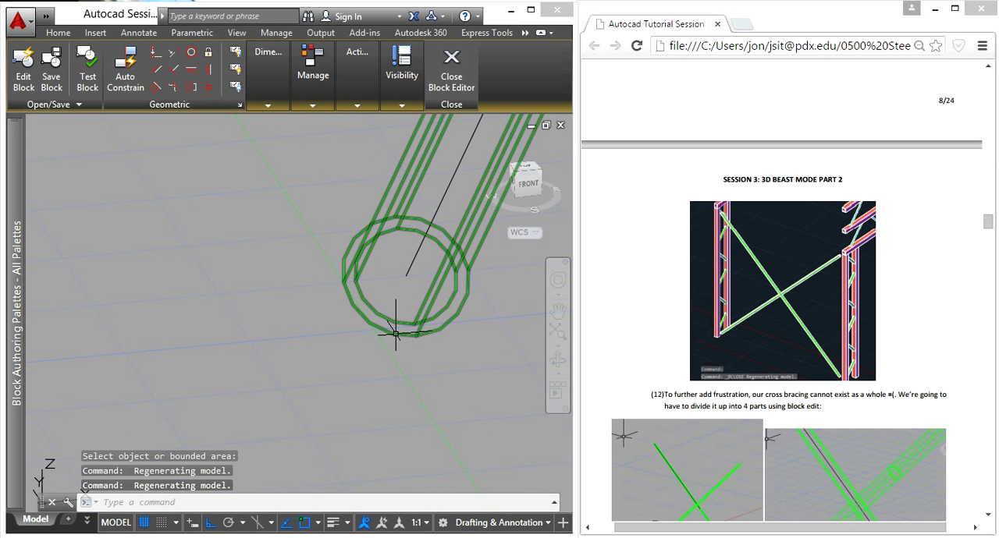
{"action": "type", "text": "pres"}
{"action": "key", "text": "Return"}
{"action": "scroll", "coordinate": [386, 321], "scroll_direction": "up", "scroll_amount": 2}
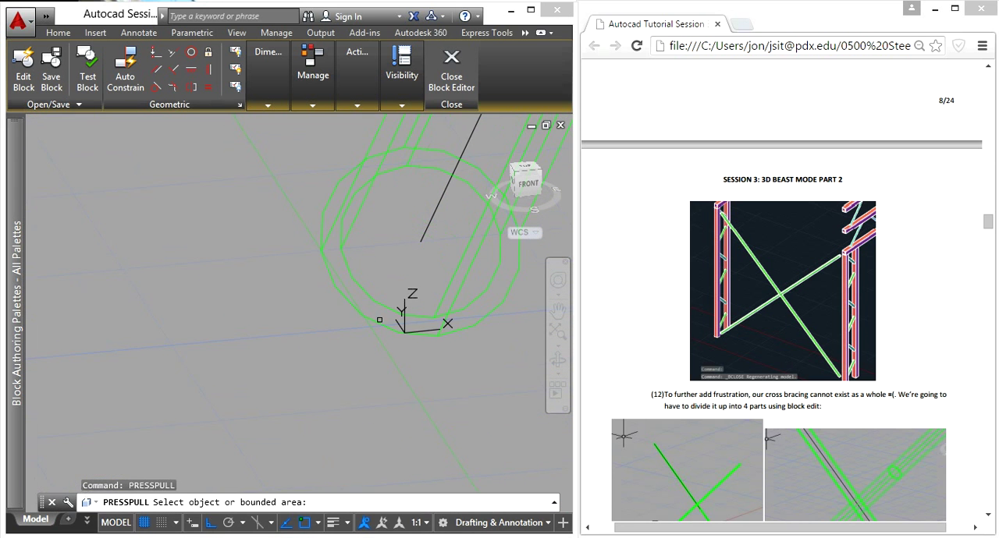
{"action": "scroll", "coordinate": [379, 315], "scroll_direction": "up", "scroll_amount": 2}
{"action": "scroll", "coordinate": [367, 300], "scroll_direction": "up", "scroll_amount": 2}
{"action": "scroll", "coordinate": [346, 292], "scroll_direction": "down", "scroll_amount": 4}
{"action": "scroll", "coordinate": [328, 266], "scroll_direction": "up", "scroll_amount": 2}
{"action": "key", "text": "Return"}
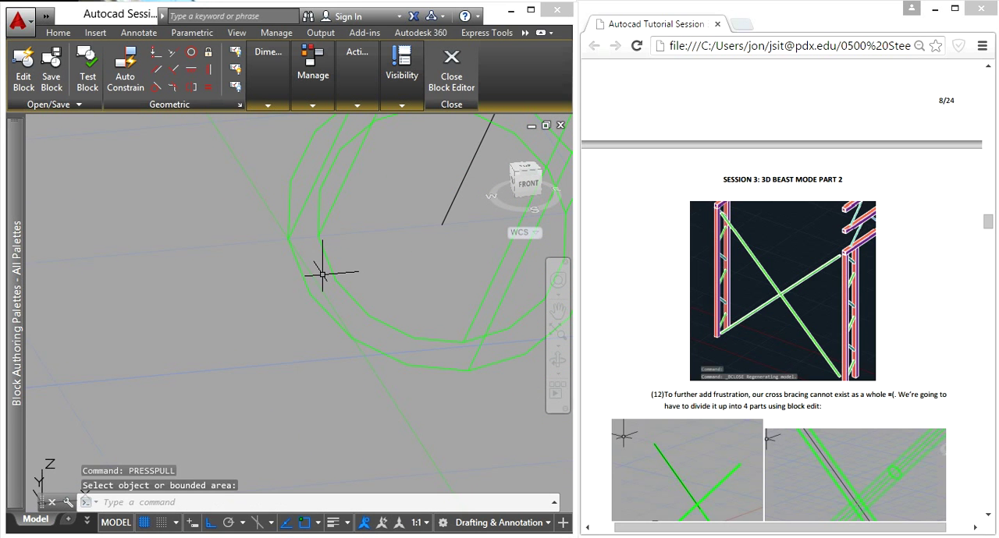
- Save the drawing and regenerate the Block Editor view so the tube end displays smoothly
{"action": "key", "text": "ctrl+s"}
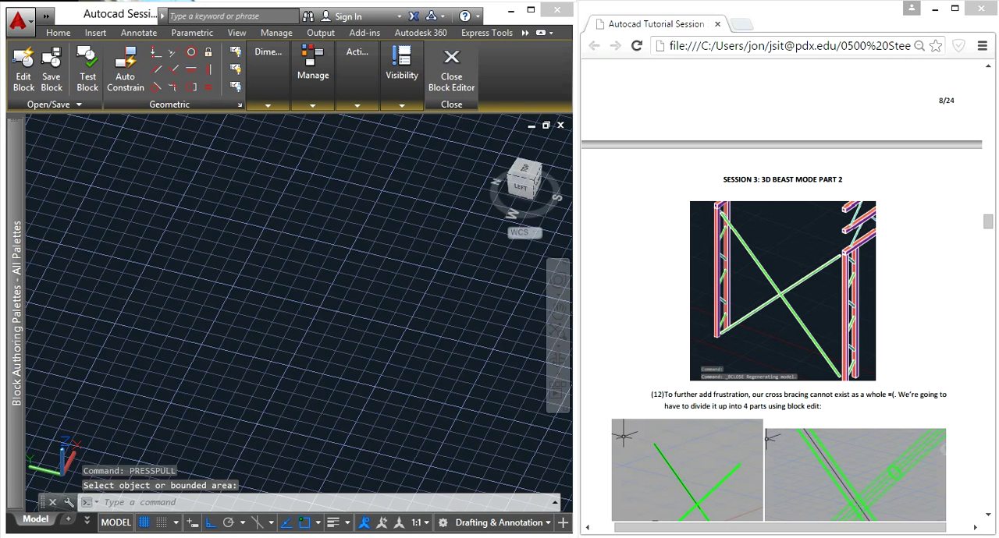
{"action": "scroll", "coordinate": [320, 291], "scroll_direction": "up", "scroll_amount": 2}
{"action": "type", "text": "press"}
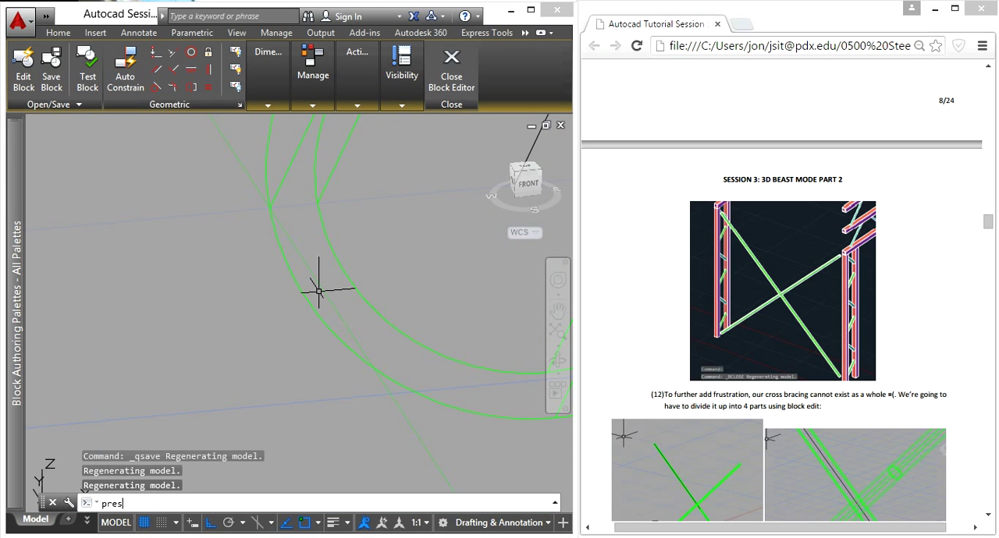
{"action": "key", "text": "Return"}
{"action": "scroll", "coordinate": [350, 267], "scroll_direction": "down", "scroll_amount": 5}
{"action": "scroll", "coordinate": [390, 262], "scroll_direction": "up", "scroll_amount": 4}
{"action": "scroll", "coordinate": [365, 305], "scroll_direction": "down", "scroll_amount": 5}
{"action": "scroll", "coordinate": [374, 319], "scroll_direction": "up", "scroll_amount": 6}
{"action": "scroll", "coordinate": [391, 389], "scroll_direction": "down", "scroll_amount": 7}
{"action": "key", "text": "Escape"}
{"action": "middle_click_drag", "start_coordinate": [353, 390], "coordinate": [499, 289], "text": "shift"}
{"action": "type", "text": "regen"}
{"action": "key", "text": "Return"}
- Shorten the lower brace end beside the Y axis by Presspulling its ring face with a height of -2
{"action": "scroll", "coordinate": [363, 281], "scroll_direction": "down", "scroll_amount": 8}
{"action": "middle_click_drag", "start_coordinate": [363, 281], "coordinate": [402, 339]}
{"action": "middle_click_drag", "start_coordinate": [154, 452], "coordinate": [276, 337]}
{"action": "scroll", "coordinate": [327, 343], "scroll_direction": "up", "scroll_amount": 5}
{"action": "type", "text": "presspull"}
{"action": "key", "text": "Return"}
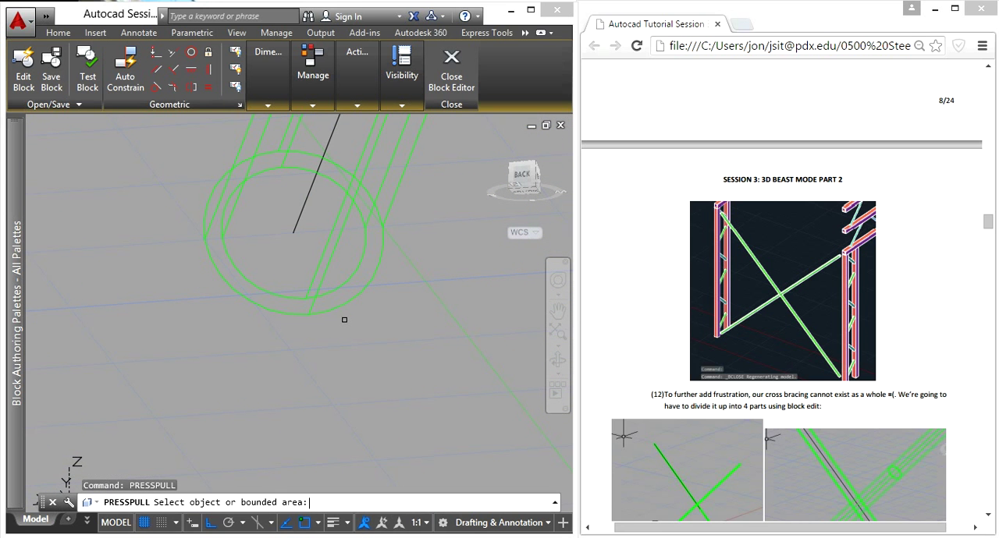
{"action": "left_click", "coordinate": [343, 275]}
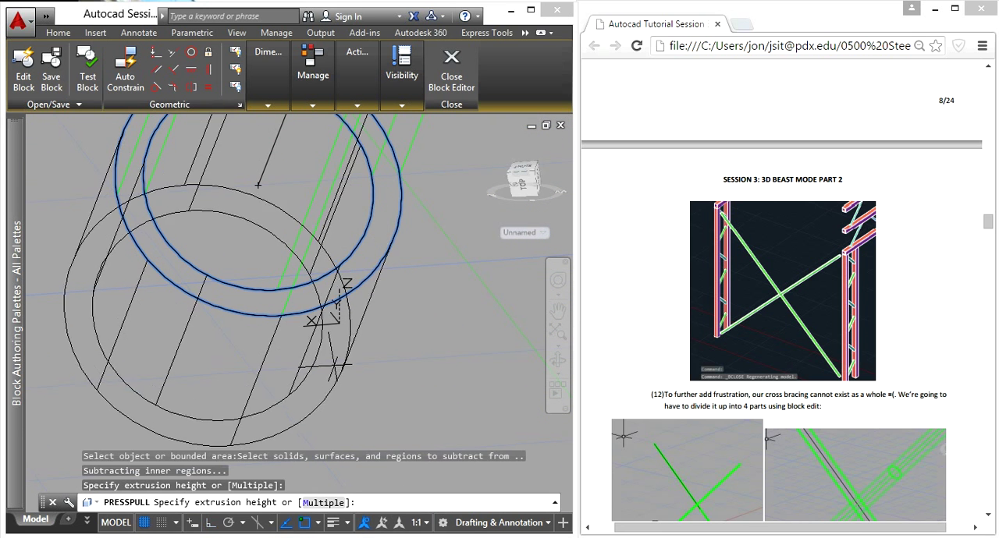
{"action": "type", "text": "-2"}
{"action": "key", "text": "Return"}
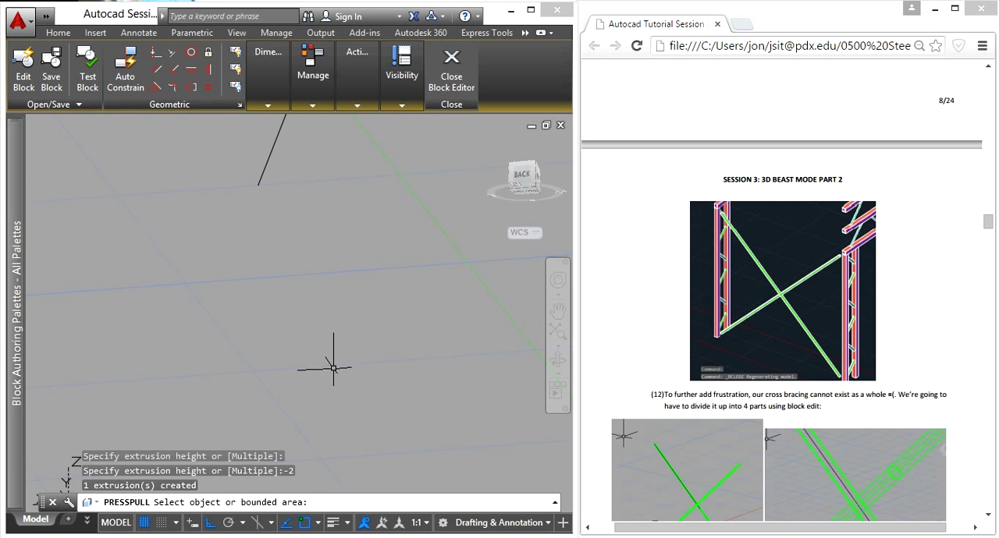
- Presspull the ring face of the remaining upper brace end, on the far side from the origin, by -2 inches
{"action": "scroll", "coordinate": [330, 356], "scroll_direction": "down", "scroll_amount": 3}
{"action": "middle_click_drag", "start_coordinate": [381, 266], "coordinate": [379, 461]}
{"action": "scroll", "coordinate": [380, 461], "scroll_direction": "down", "scroll_amount": 3}
{"action": "middle_click_drag", "start_coordinate": [397, 238], "coordinate": [348, 383], "text": "shift"}
{"action": "scroll", "coordinate": [348, 383], "scroll_direction": "up", "scroll_amount": 6}
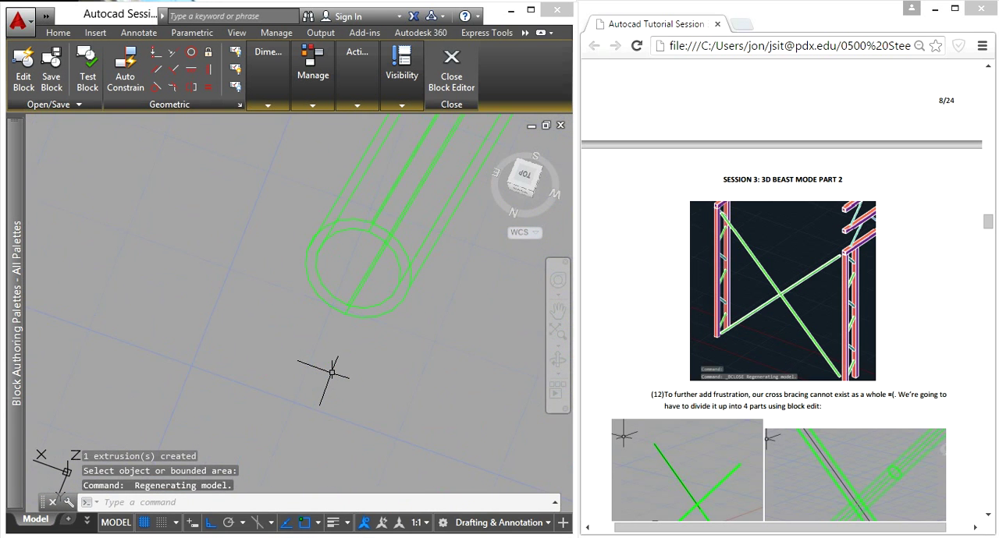
{"action": "type", "text": "press"}
{"action": "key", "text": "Return"}
{"action": "scroll", "coordinate": [315, 252], "scroll_direction": "up", "scroll_amount": 5}
{"action": "left_click", "coordinate": [336, 293]}
{"action": "scroll", "coordinate": [316, 297], "scroll_direction": "down", "scroll_amount": 9}
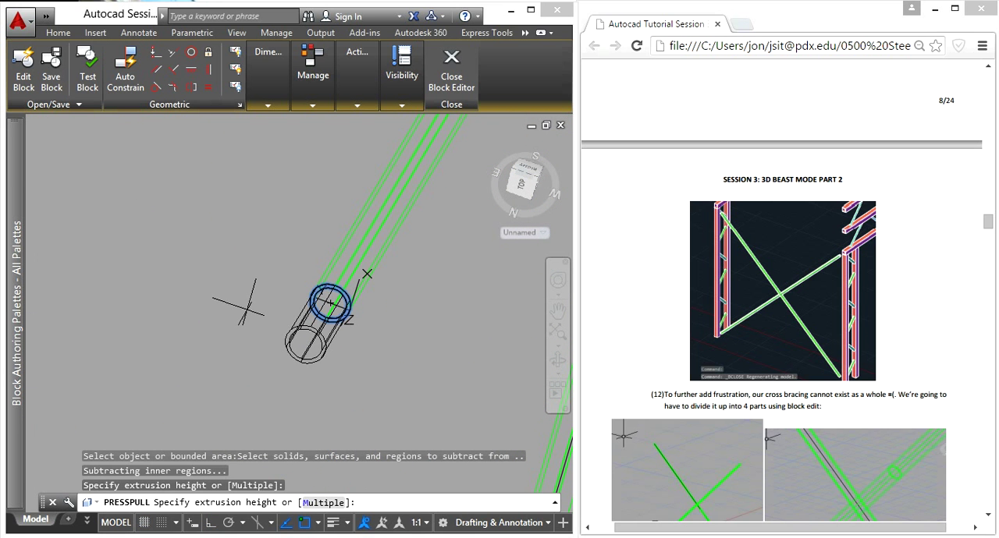
{"action": "type", "text": "-2"}
{"action": "key", "text": "Return"}
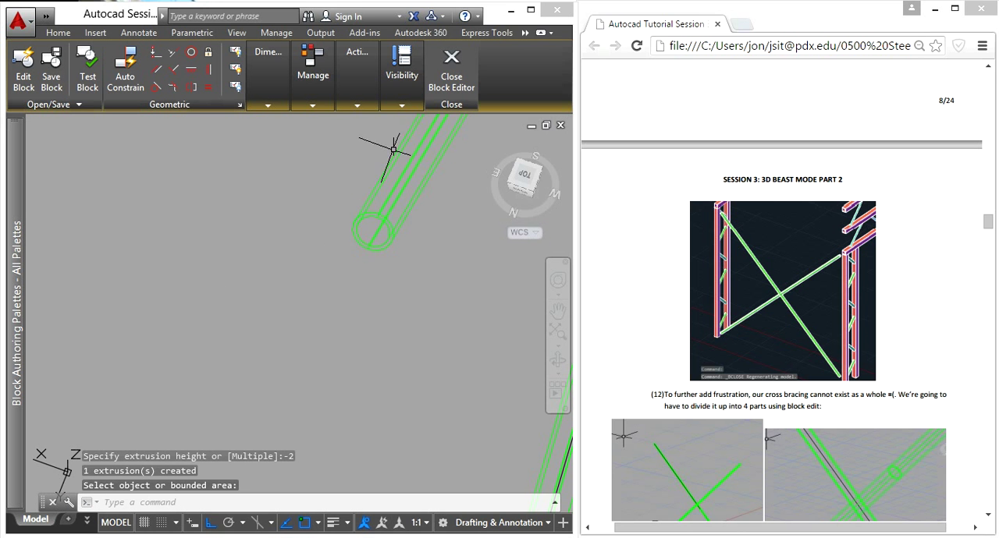
- Close the Block Editor, saving the changes to Cross Bracing at Footing
{"action": "left_click", "coordinate": [451, 82]}
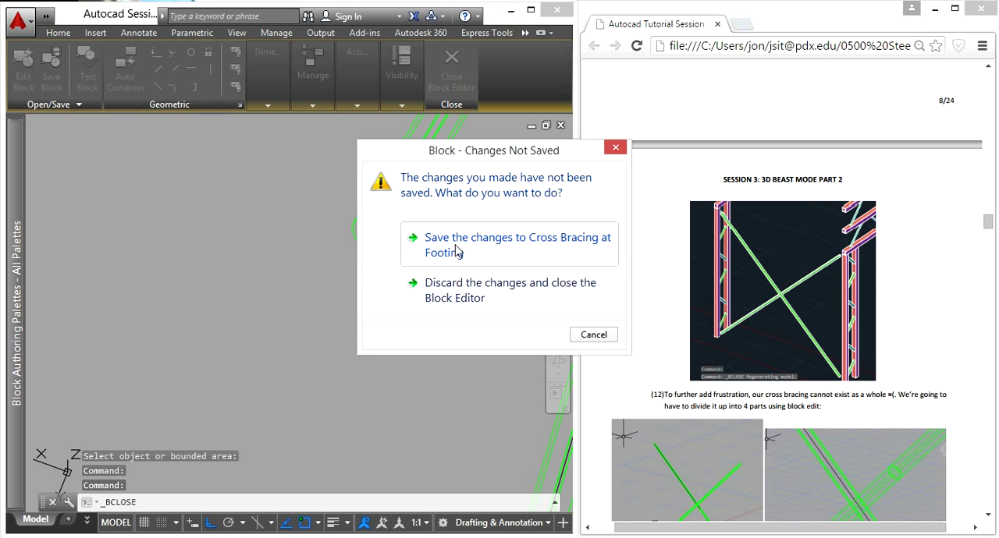
{"action": "left_click", "coordinate": [458, 248]}
{"action": "middle_click_drag", "start_coordinate": [445, 398], "coordinate": [377, 273]}
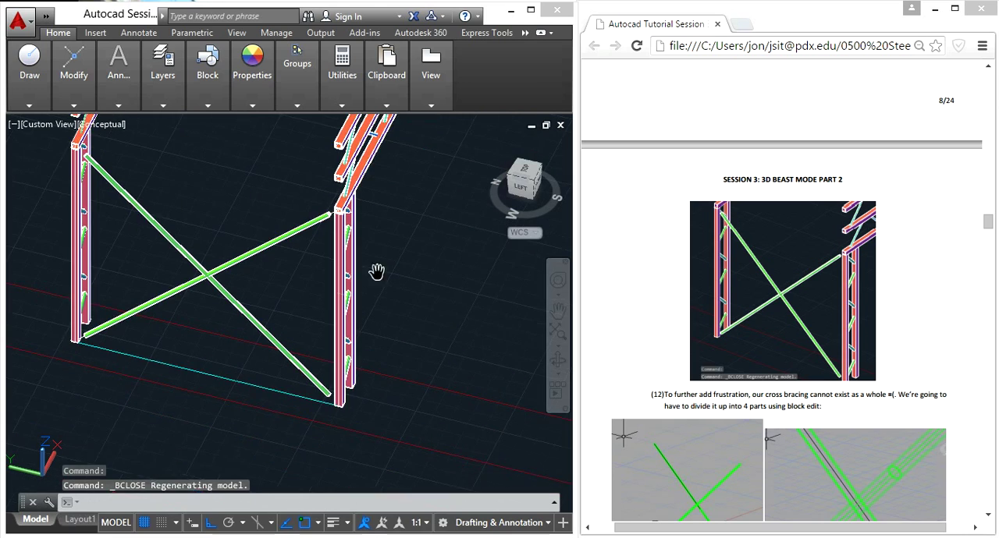
- Examine the gap between the shortened brace ends and the legs, and view the whole cross bracing in the model
{"action": "scroll", "coordinate": [333, 405], "scroll_direction": "up", "scroll_amount": 8}
{"action": "scroll", "coordinate": [346, 377], "scroll_direction": "down", "scroll_amount": 7}
{"action": "scroll", "coordinate": [346, 167], "scroll_direction": "up", "scroll_amount": 8}
{"action": "middle_click_drag", "start_coordinate": [346, 167], "coordinate": [283, 278], "text": "shift"}
{"action": "scroll", "coordinate": [922, 324], "scroll_direction": "down", "scroll_amount": 3}
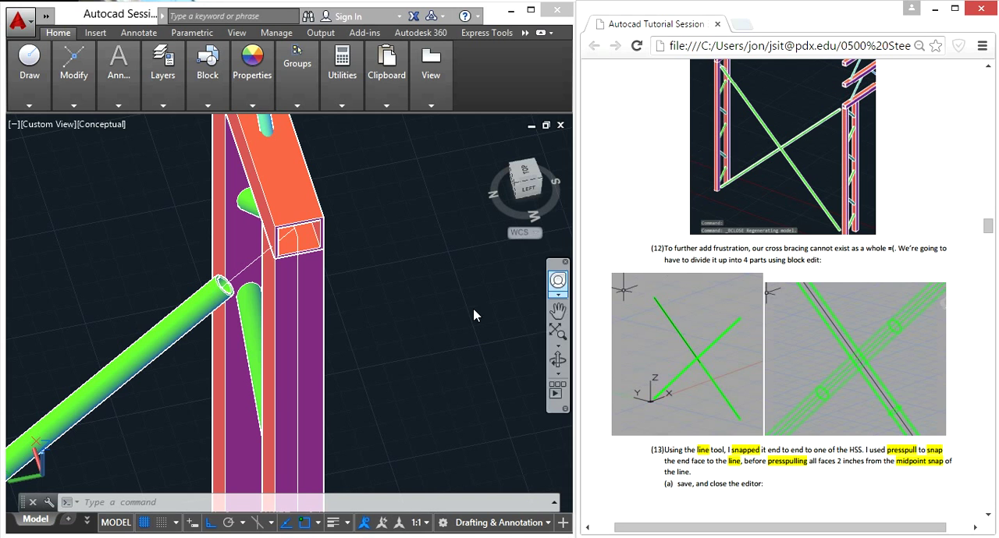
{"action": "left_click", "coordinate": [397, 297]}
{"action": "scroll", "coordinate": [402, 305], "scroll_direction": "down", "scroll_amount": 5}
{"action": "middle_click_drag", "start_coordinate": [325, 375], "coordinate": [419, 226]}
{"action": "middle_click_drag", "start_coordinate": [375, 357], "coordinate": [314, 310], "text": "shift"}
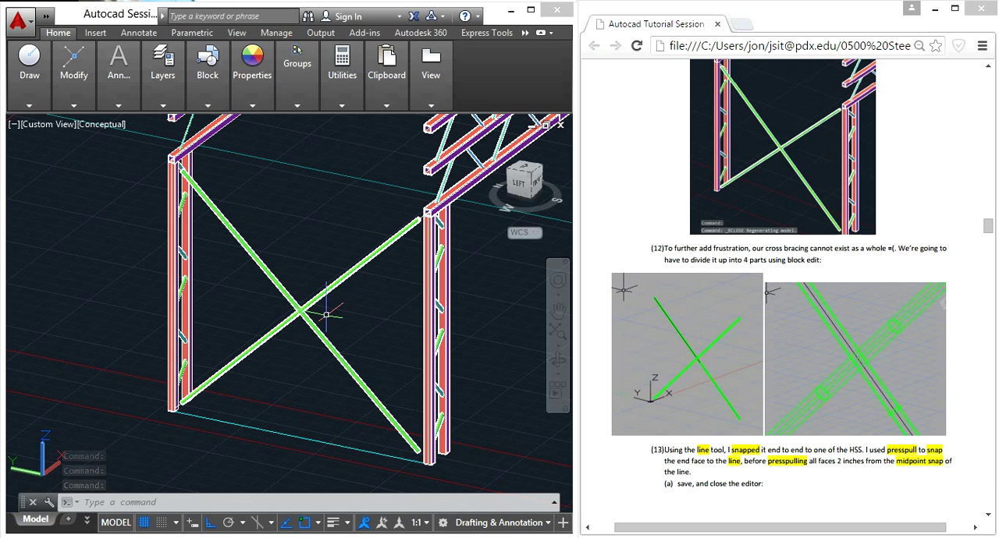
- Reopen the Cross Bracing at Footing block in the Block Editor and view it in 3D
{"action": "left_click", "coordinate": [365, 345]}
{"action": "left_click", "coordinate": [283, 275]}
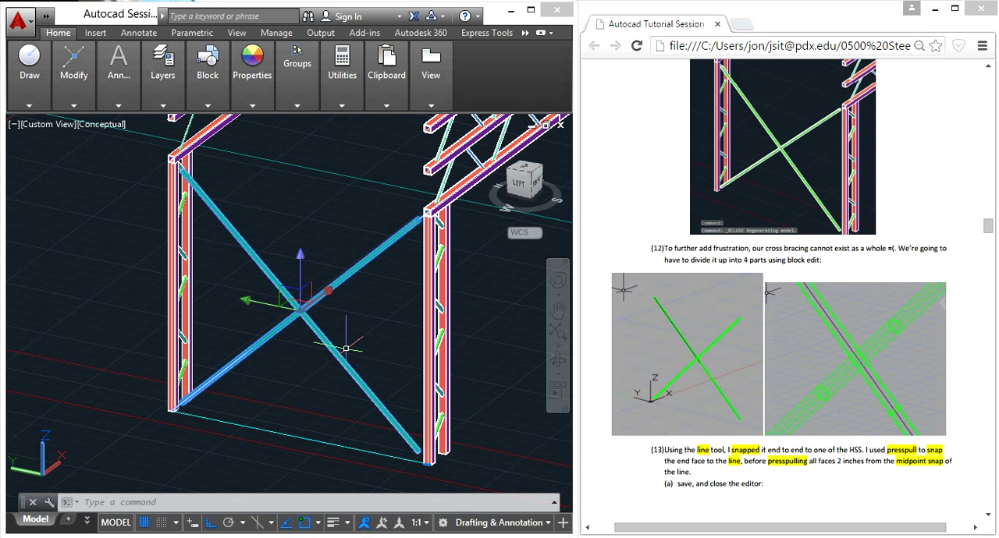
{"action": "type", "text": "bedit"}
{"action": "key", "text": "Return"}
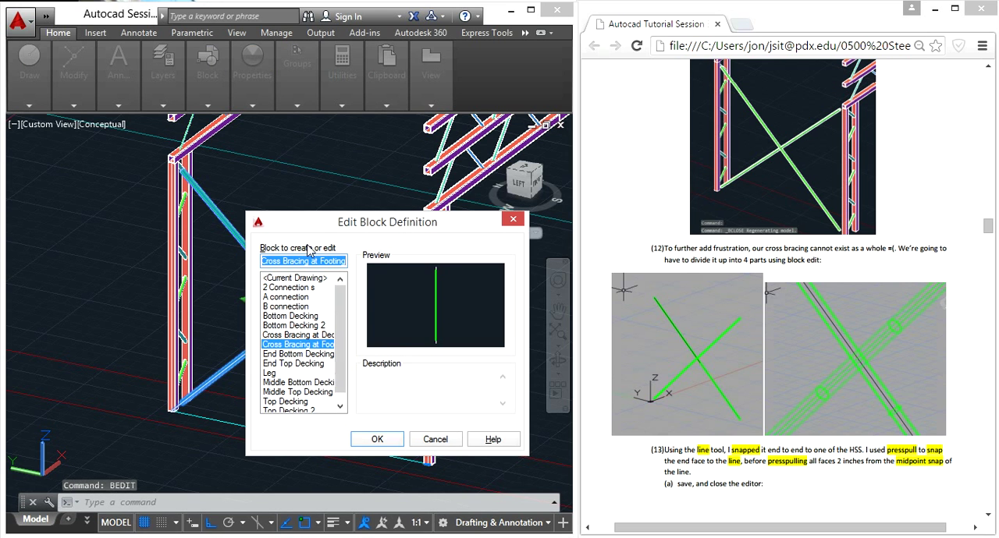
{"action": "left_click", "coordinate": [379, 440]}
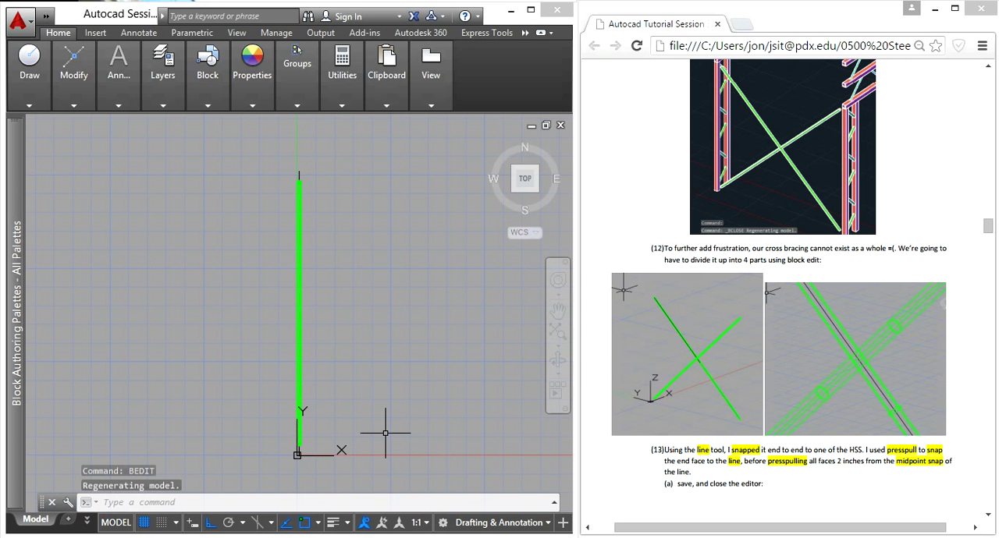
{"action": "middle_click_drag", "start_coordinate": [357, 341], "coordinate": [320, 245], "text": "shift"}
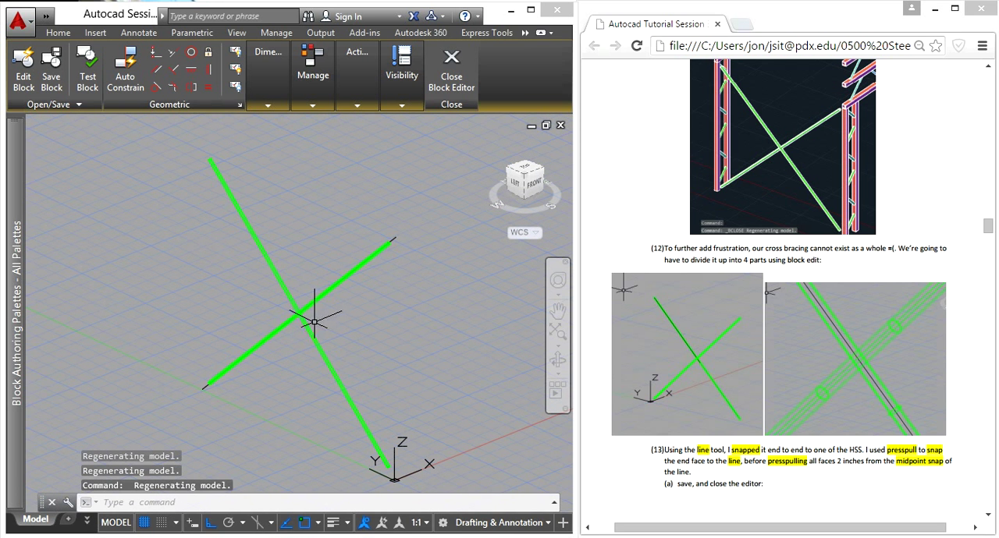
- Try to stretch the centre line's protruding upper endpoint back to the centre of the shortened HSS end face
{"action": "scroll", "coordinate": [294, 314], "scroll_direction": "up", "scroll_amount": 3}
{"action": "scroll", "coordinate": [312, 312], "scroll_direction": "down", "scroll_amount": 3}
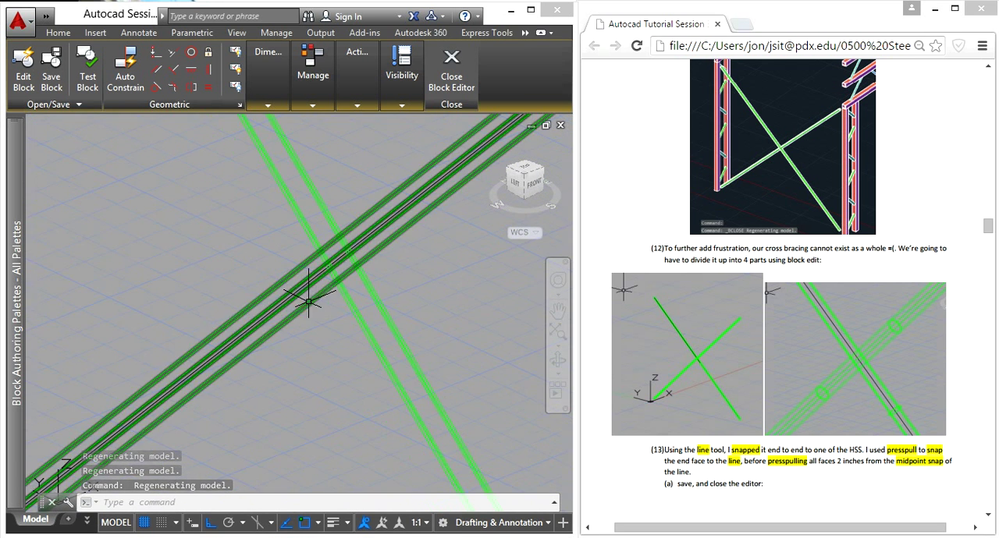
{"action": "middle_click", "coordinate": [386, 300]}
{"action": "scroll", "coordinate": [390, 219], "scroll_direction": "up", "scroll_amount": 5}
{"action": "scroll", "coordinate": [355, 222], "scroll_direction": "up", "scroll_amount": 4}
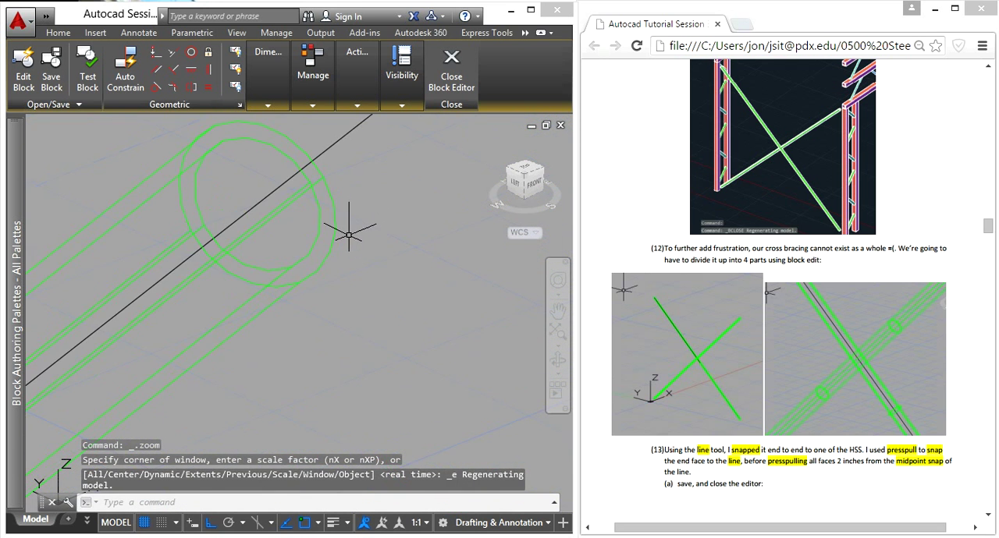
{"action": "scroll", "coordinate": [352, 241], "scroll_direction": "down", "scroll_amount": 4}
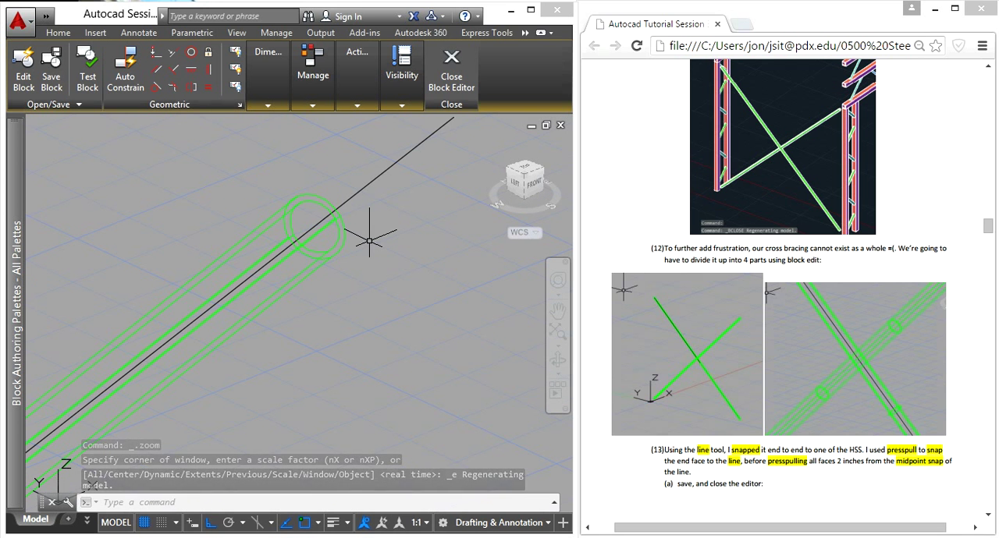
{"action": "scroll", "coordinate": [342, 207], "scroll_direction": "down", "scroll_amount": 4}
{"action": "scroll", "coordinate": [325, 274], "scroll_direction": "up", "scroll_amount": 3}
{"action": "scroll", "coordinate": [426, 221], "scroll_direction": "down", "scroll_amount": 2}
{"action": "scroll", "coordinate": [367, 223], "scroll_direction": "up", "scroll_amount": 5}
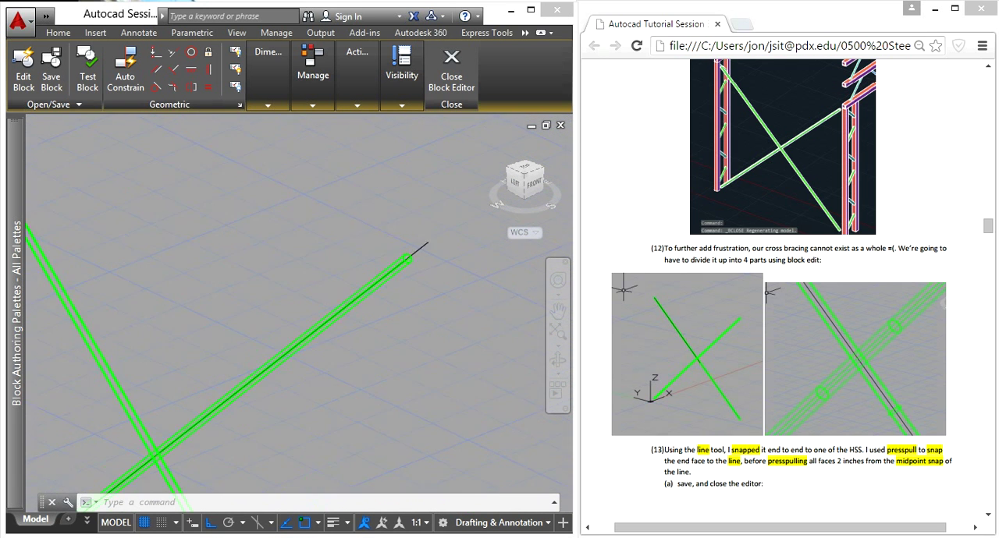
{"action": "middle_click_drag", "start_coordinate": [535, 332], "coordinate": [348, 372]}
{"action": "scroll", "coordinate": [374, 355], "scroll_direction": "up", "scroll_amount": 3}
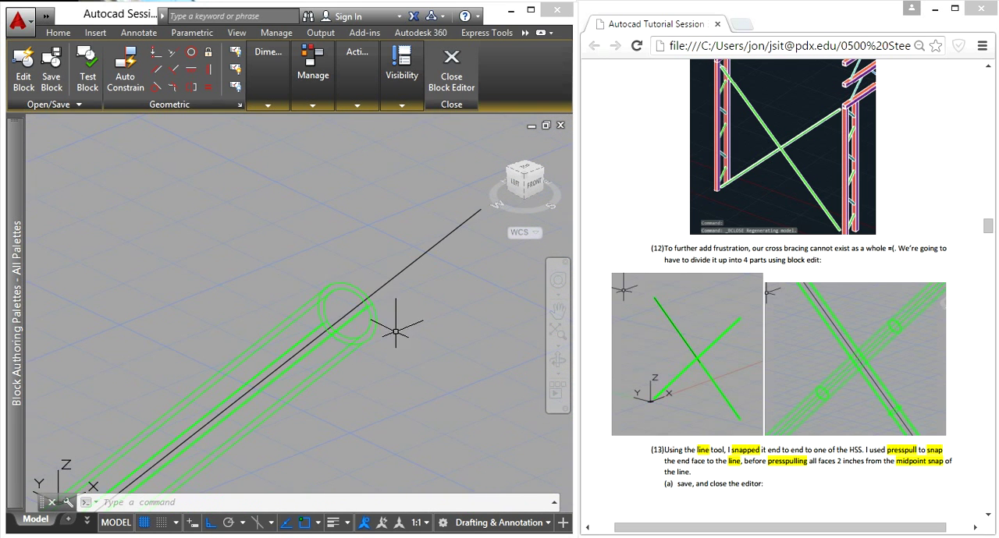
{"action": "scroll", "coordinate": [423, 248], "scroll_direction": "down", "scroll_amount": 3}
{"action": "left_click", "coordinate": [451, 226]}
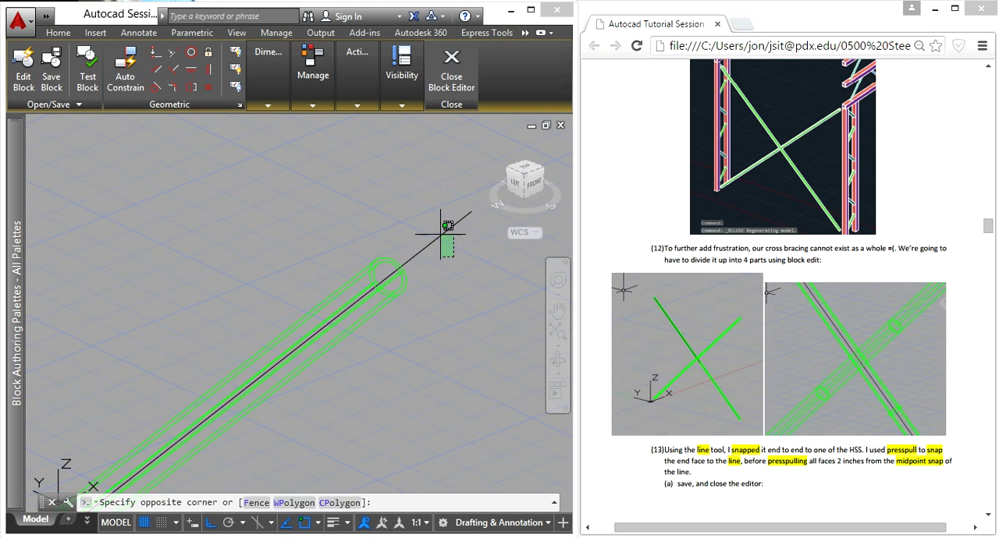
{"action": "left_click", "coordinate": [470, 212]}
{"action": "scroll", "coordinate": [420, 265], "scroll_direction": "up", "scroll_amount": 5}
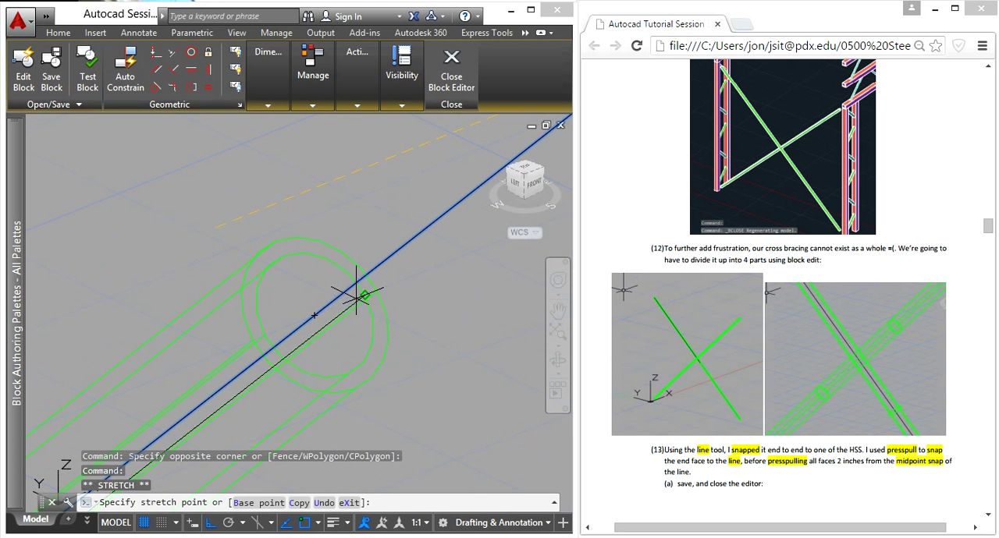
{"action": "left_click", "coordinate": [314, 314]}
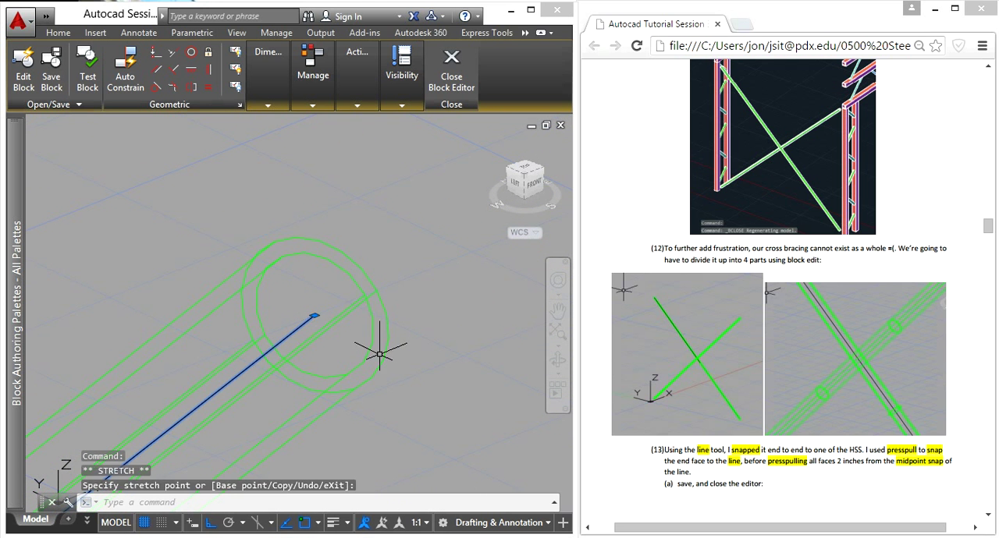
{"action": "key", "text": "Escape"}
{"action": "scroll", "coordinate": [362, 427], "scroll_direction": "down", "scroll_amount": 4}
{"action": "middle_click_drag", "start_coordinate": [339, 410], "coordinate": [352, 149]}
{"action": "scroll", "coordinate": [311, 267], "scroll_direction": "down", "scroll_amount": 3}
{"action": "scroll", "coordinate": [312, 234], "scroll_direction": "down", "scroll_amount": 4}
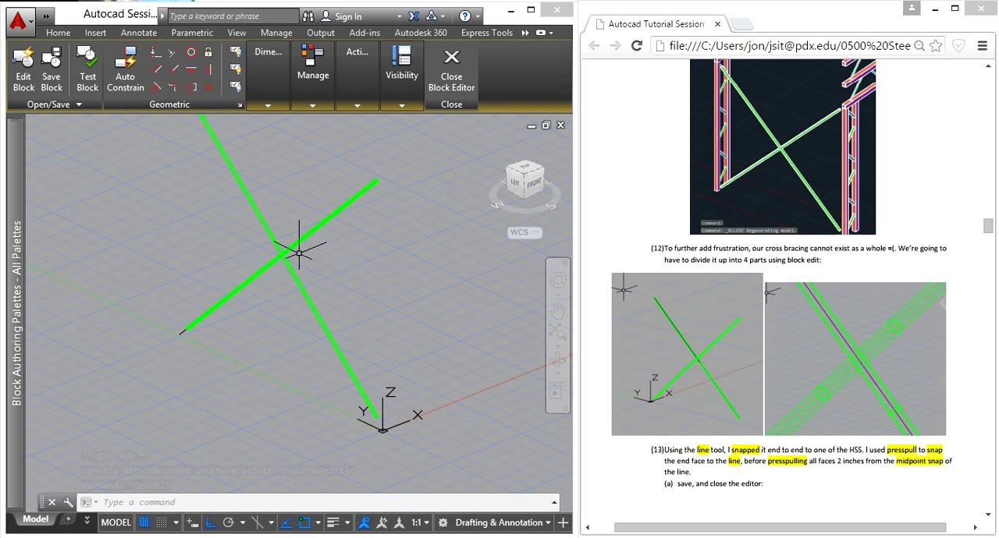
- Undo the grip edit of the centre line
{"action": "key", "text": "ctrl+z"}
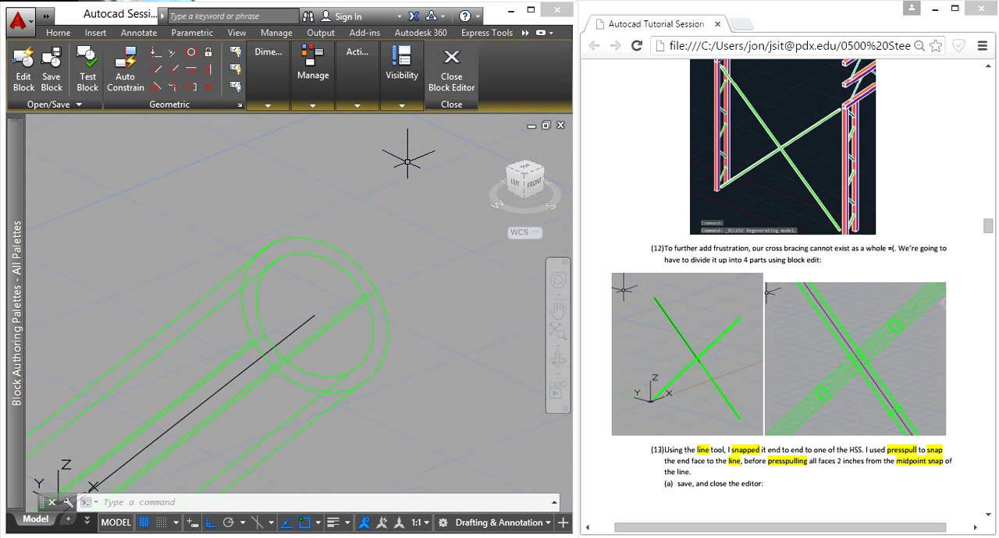
{"action": "key", "text": "ctrl+z"}
{"action": "scroll", "coordinate": [422, 298], "scroll_direction": "down", "scroll_amount": 4}
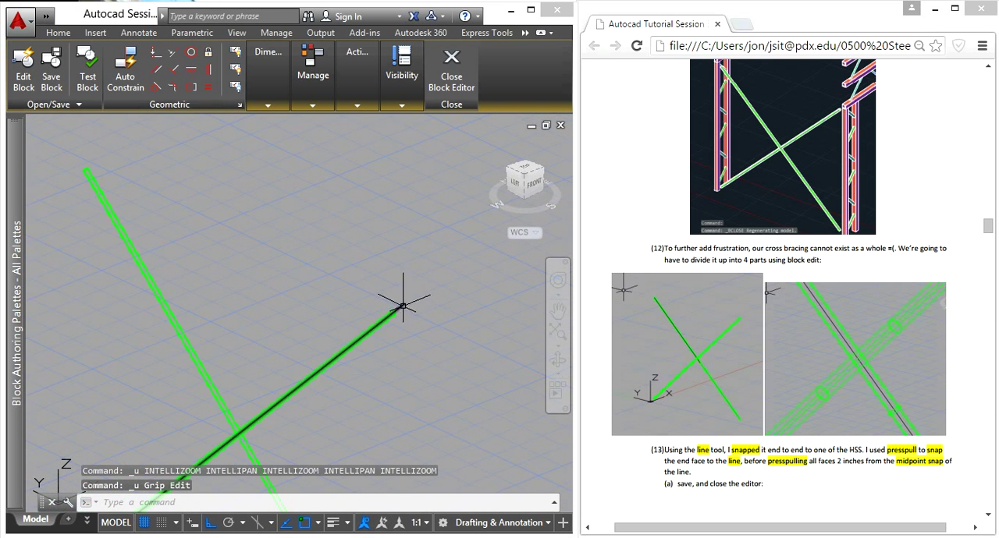
- Stretch the upper endpoint of the centre line to the centre of the tube's upper end face
{"action": "scroll", "coordinate": [421, 394], "scroll_direction": "up", "scroll_amount": 2}
{"action": "scroll", "coordinate": [403, 304], "scroll_direction": "down", "scroll_amount": 4}
{"action": "scroll", "coordinate": [403, 295], "scroll_direction": "up", "scroll_amount": 3}
{"action": "scroll", "coordinate": [404, 284], "scroll_direction": "up", "scroll_amount": 5}
{"action": "left_click", "coordinate": [399, 267]}
{"action": "left_click", "coordinate": [433, 240]}
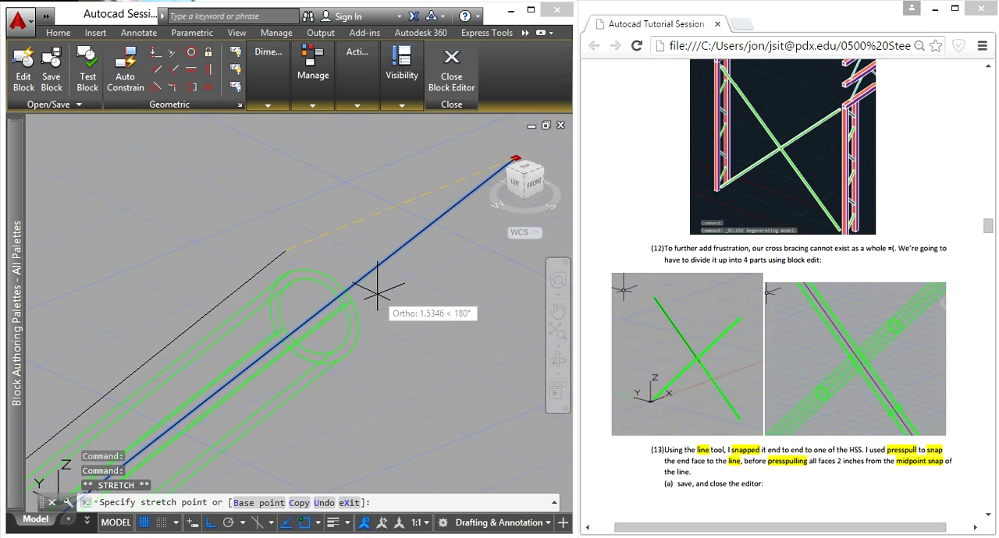
{"action": "left_click", "coordinate": [273, 351]}
{"action": "scroll", "coordinate": [339, 286], "scroll_direction": "down", "scroll_amount": 3}
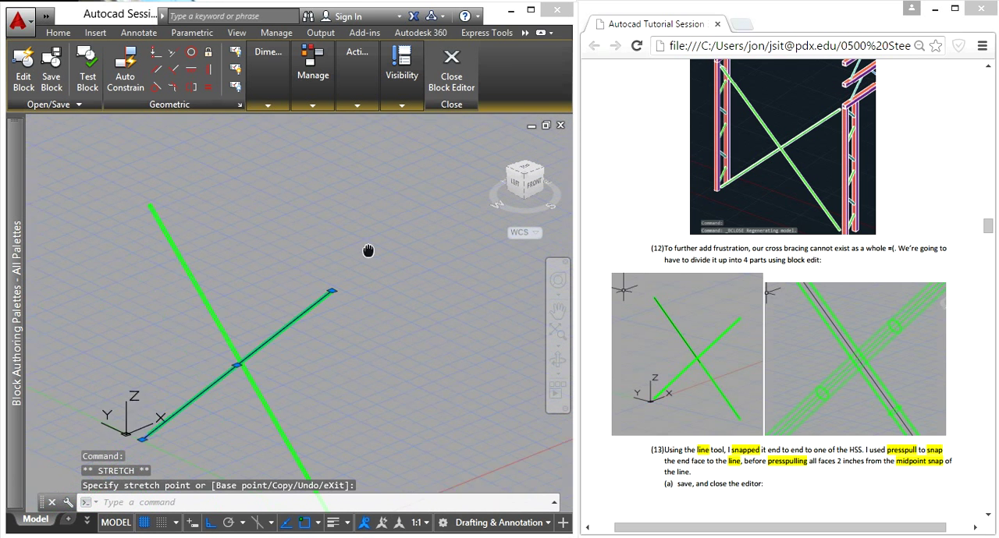
- Stretch the line's lower endpoint near the Y axis to the centre of the tube's lower end face
{"action": "scroll", "coordinate": [296, 318], "scroll_direction": "up", "scroll_amount": 5}
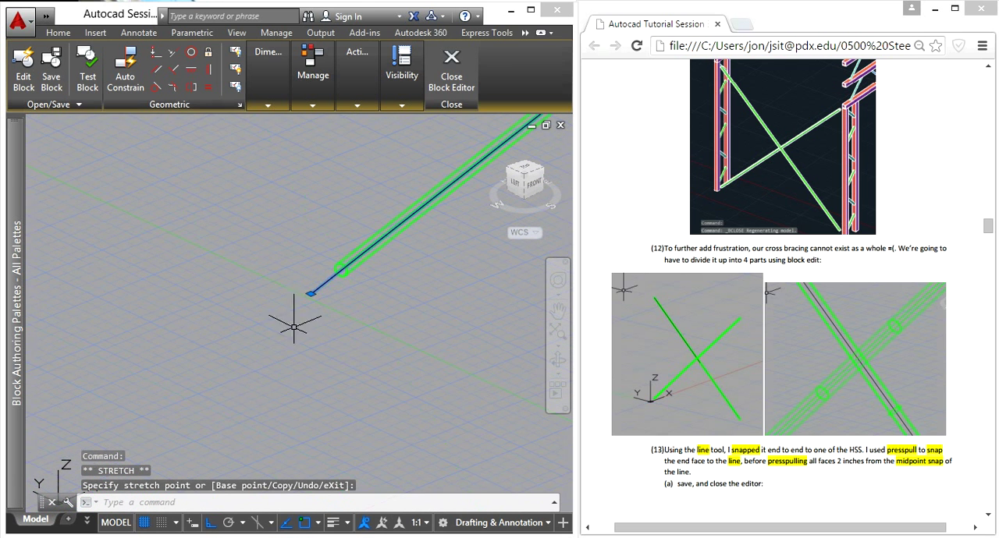
{"action": "left_click", "coordinate": [317, 266]}
{"action": "scroll", "coordinate": [390, 211], "scroll_direction": "up", "scroll_amount": 5}
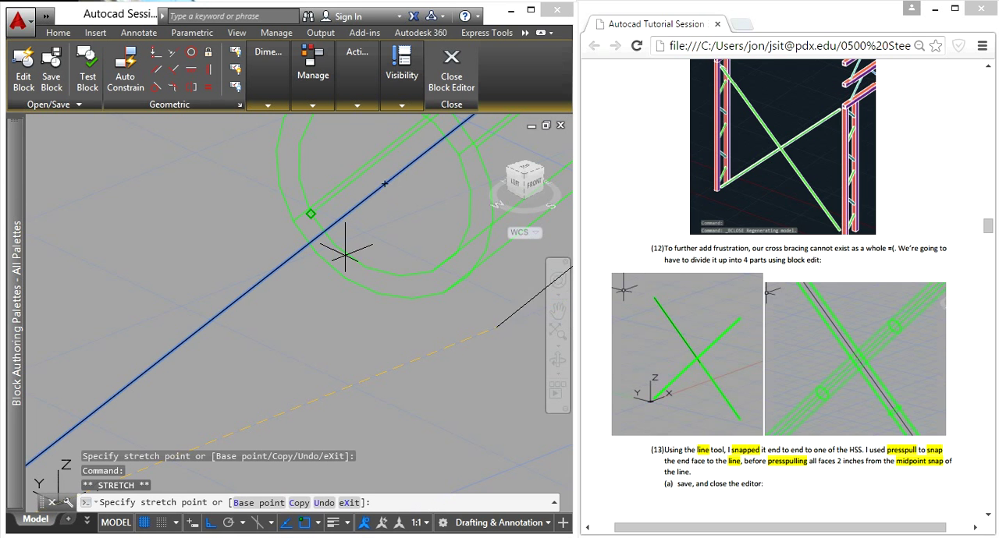
{"action": "left_click", "coordinate": [383, 185]}
{"action": "scroll", "coordinate": [373, 332], "scroll_direction": "down", "scroll_amount": 5}
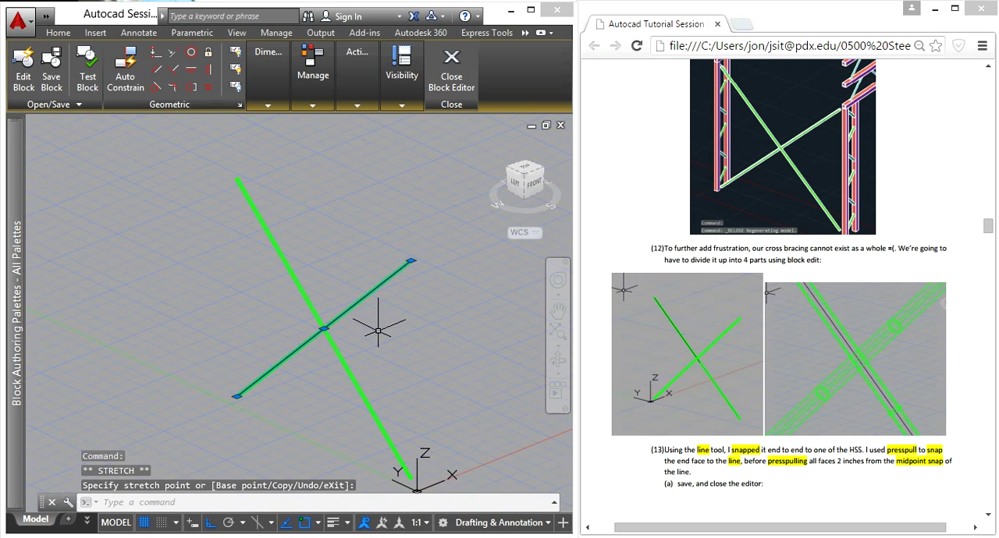
- Presspull the upper end face of the tube containing the centre line down to the line's midpoint
{"action": "key", "text": "Escape"}
{"action": "scroll", "coordinate": [407, 315], "scroll_direction": "up", "scroll_amount": 4}
{"action": "type", "text": "pr"}
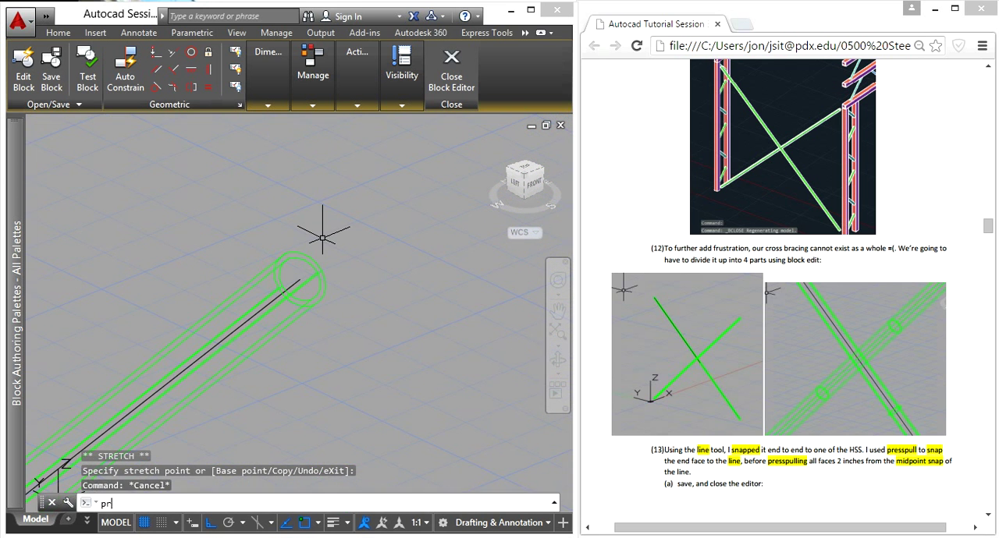
{"action": "type", "text": "ess"}
{"action": "key", "text": "Return"}
{"action": "scroll", "coordinate": [314, 313], "scroll_direction": "up", "scroll_amount": 2}
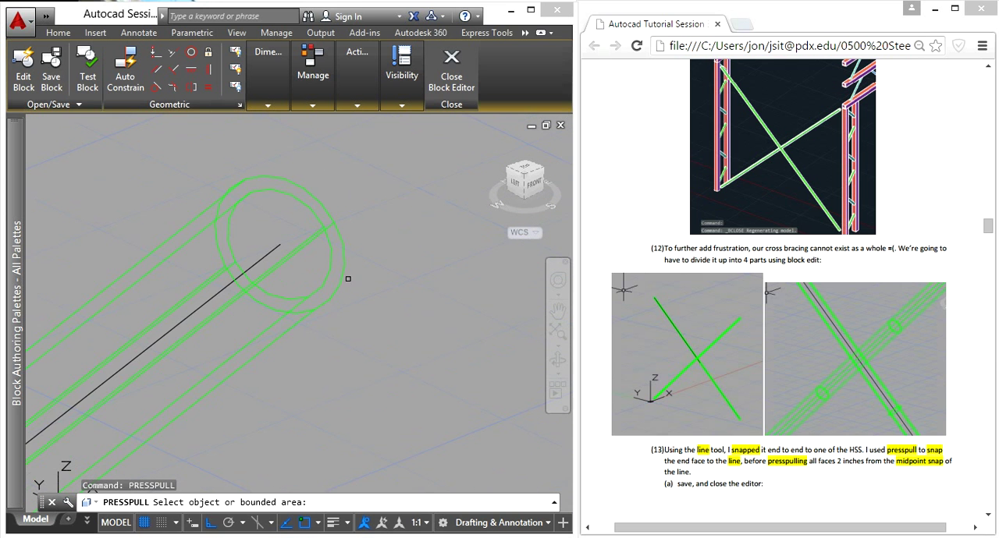
{"action": "scroll", "coordinate": [328, 271], "scroll_direction": "up", "scroll_amount": 4}
{"action": "left_click", "coordinate": [328, 270]}
{"action": "scroll", "coordinate": [246, 395], "scroll_direction": "down", "scroll_amount": 8}
{"action": "scroll", "coordinate": [244, 388], "scroll_direction": "up", "scroll_amount": 8}
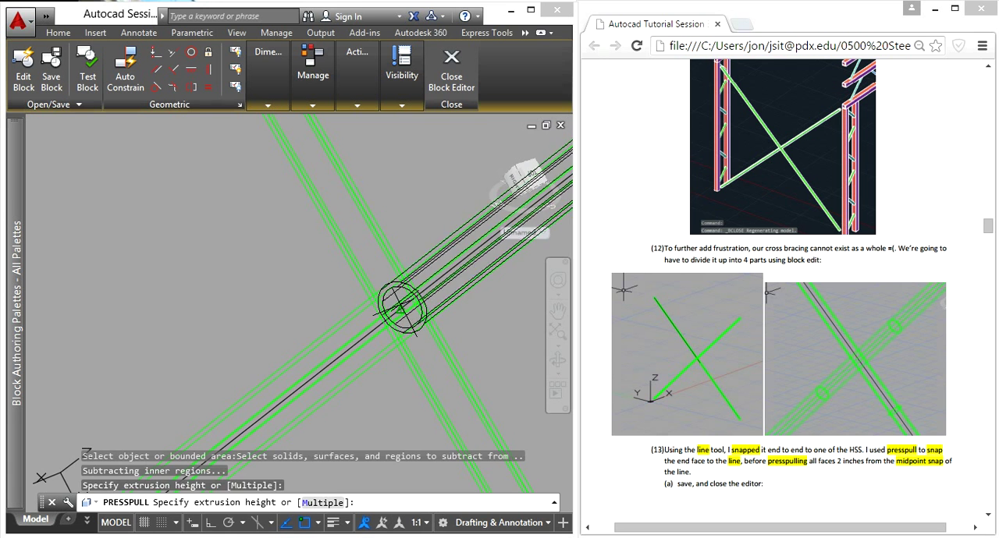
{"action": "left_click", "coordinate": [402, 308]}
- Presspull the shortened tube's end face at the crossing by -2
{"action": "scroll", "coordinate": [439, 315], "scroll_direction": "down", "scroll_amount": 4}
{"action": "scroll", "coordinate": [455, 321], "scroll_direction": "up", "scroll_amount": 4}
{"action": "scroll", "coordinate": [426, 318], "scroll_direction": "up", "scroll_amount": 5}
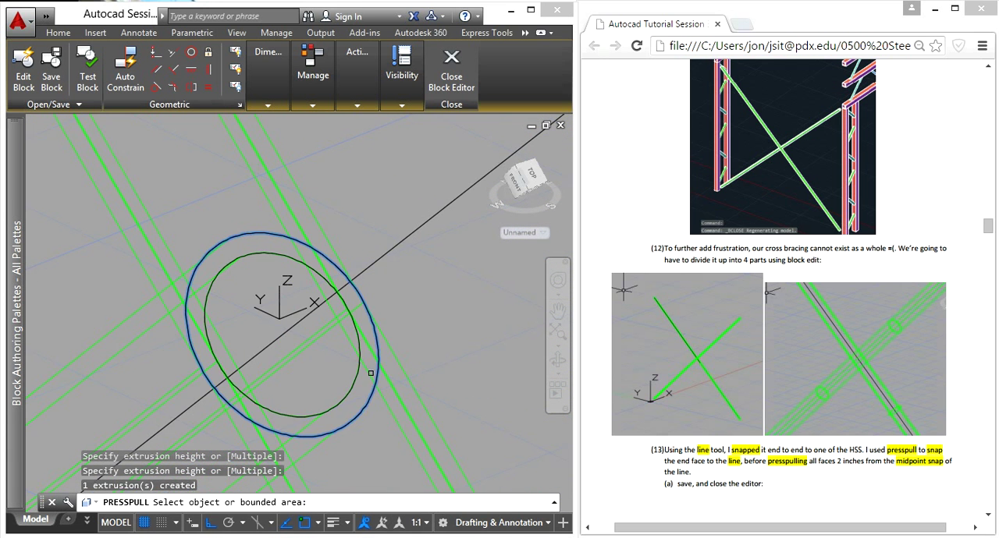
{"action": "left_click", "coordinate": [365, 377]}
{"action": "scroll", "coordinate": [397, 362], "scroll_direction": "down", "scroll_amount": 7}
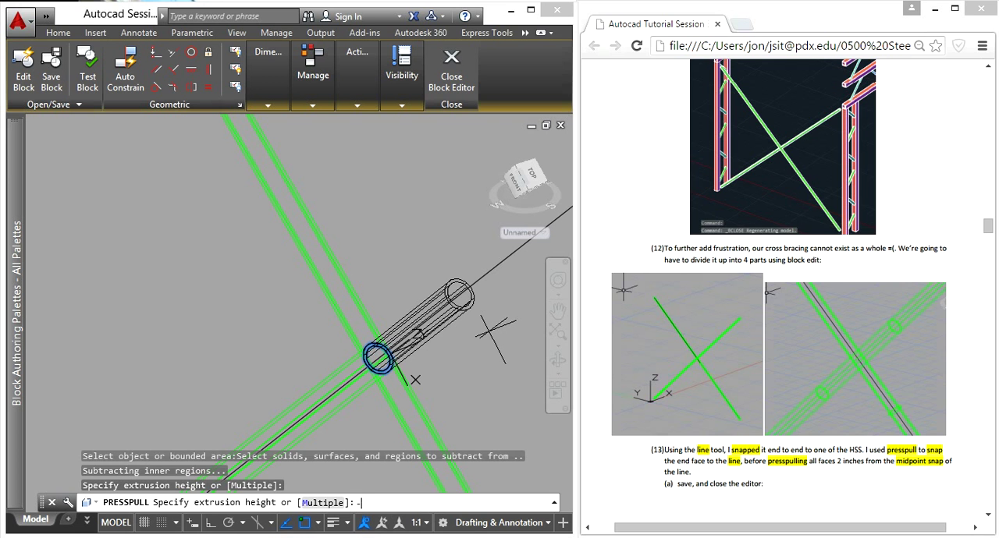
{"action": "type", "text": "-2"}
{"action": "key", "text": "Return"}
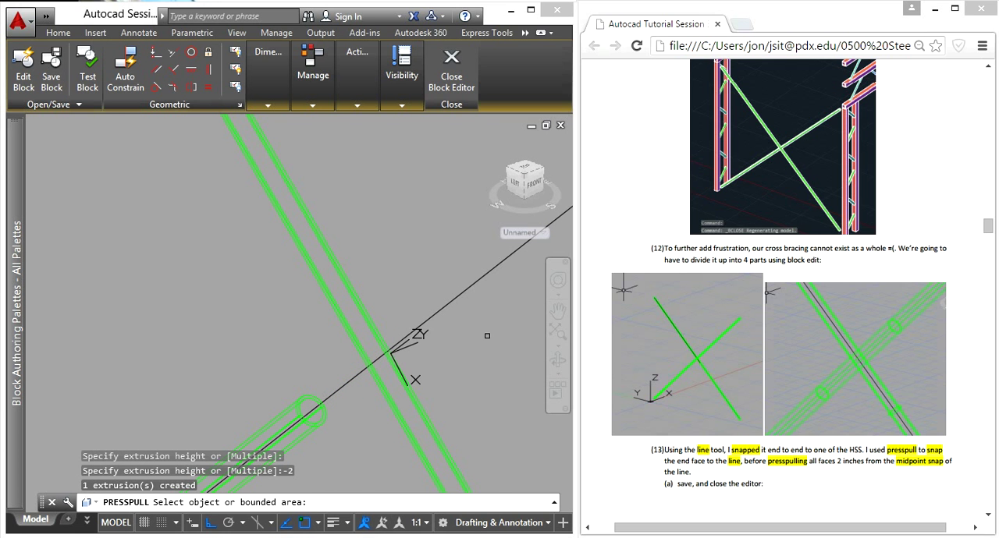
{"action": "scroll", "coordinate": [416, 359], "scroll_direction": "down", "scroll_amount": 2}
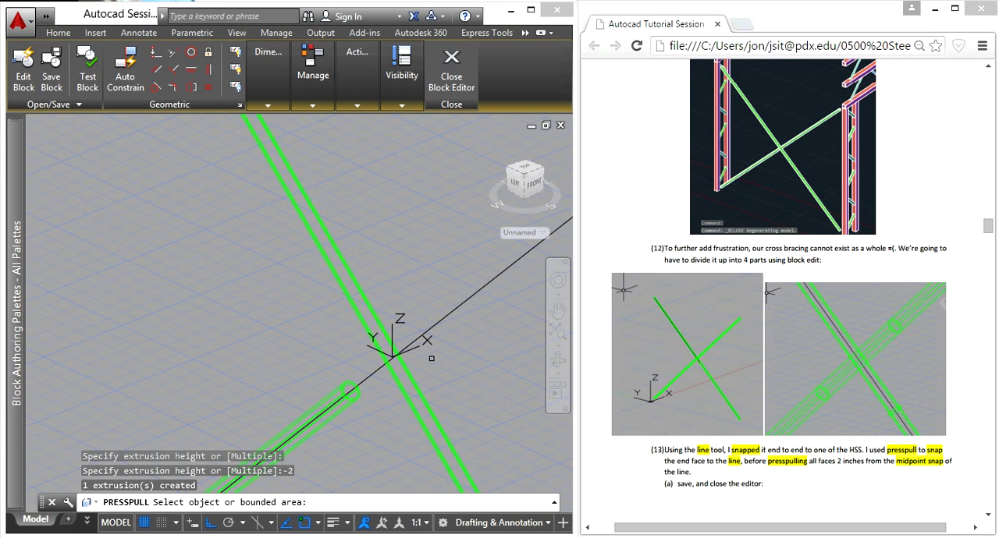
{"action": "key", "text": "Escape"}
{"action": "key", "text": "Escape"}
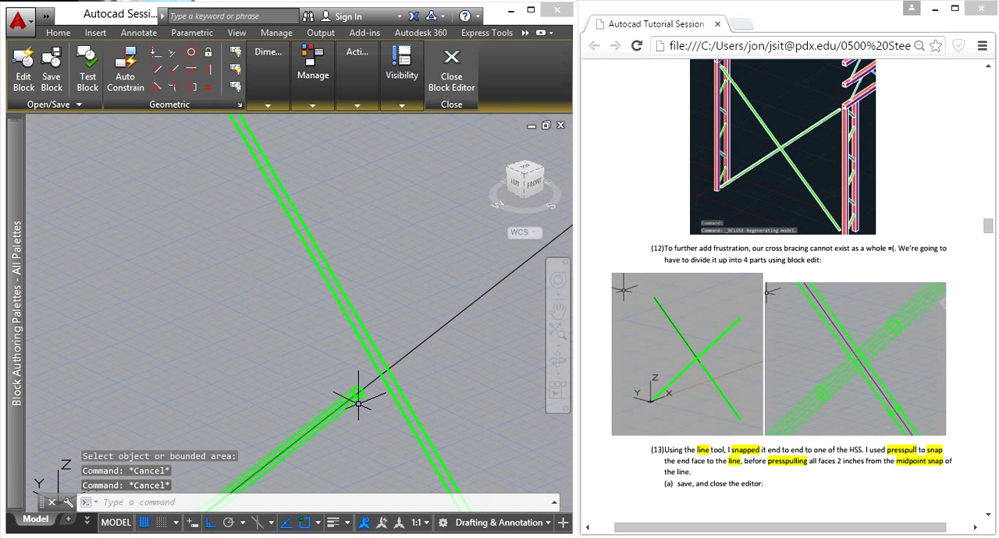
- Copy the lower tube half along the centre line, from its upper end-face centre to the line's upper endpoint
{"action": "scroll", "coordinate": [353, 419], "scroll_direction": "up", "scroll_amount": 2}
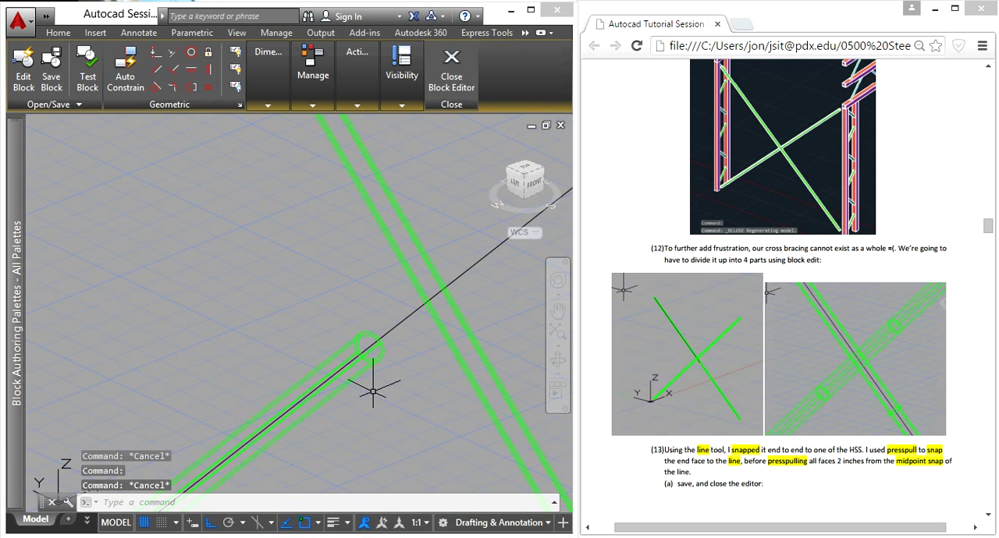
{"action": "left_click", "coordinate": [386, 345]}
{"action": "left_click", "coordinate": [375, 352]}
{"action": "type", "text": "co"}
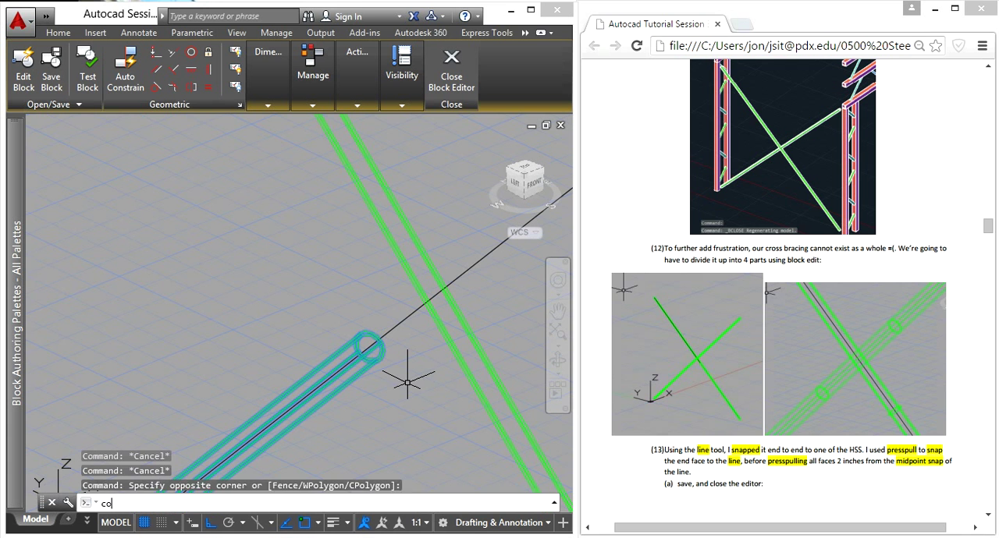
{"action": "key", "text": "Return"}
{"action": "scroll", "coordinate": [396, 341], "scroll_direction": "up", "scroll_amount": 2}
{"action": "scroll", "coordinate": [337, 353], "scroll_direction": "up", "scroll_amount": 2}
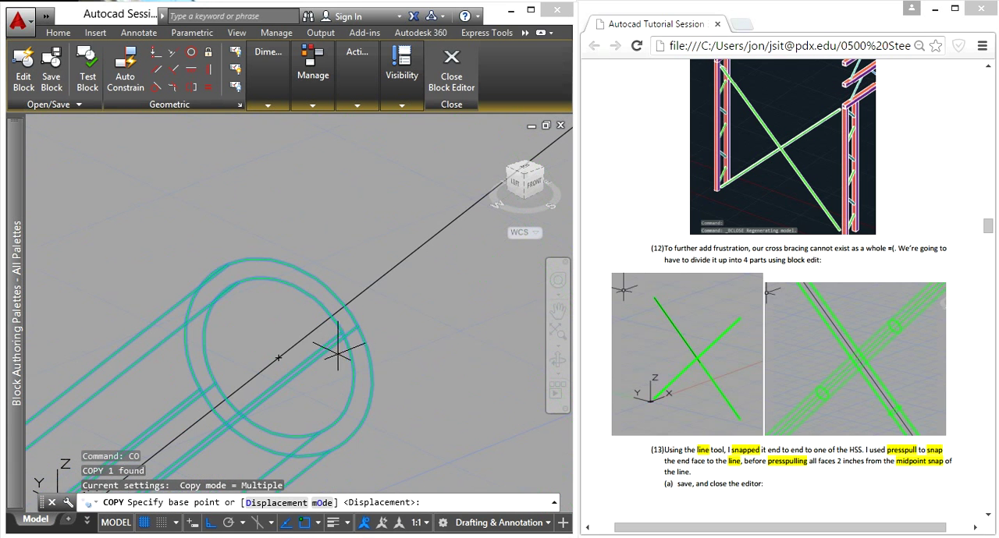
{"action": "left_click", "coordinate": [278, 357]}
{"action": "scroll", "coordinate": [374, 289], "scroll_direction": "down", "scroll_amount": 5}
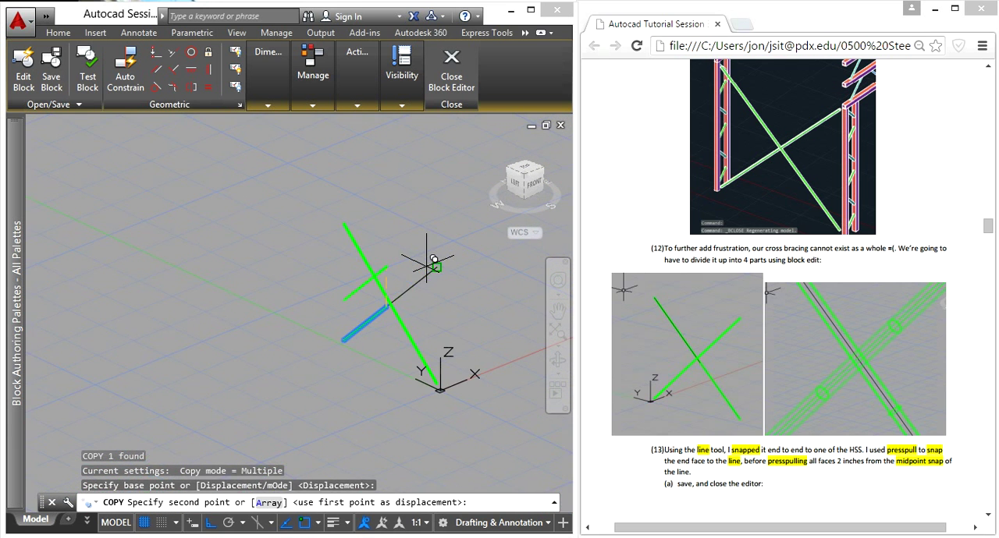
{"action": "left_click", "coordinate": [434, 265]}
{"action": "scroll", "coordinate": [397, 294], "scroll_direction": "up", "scroll_amount": 3}
{"action": "key", "text": "Escape"}
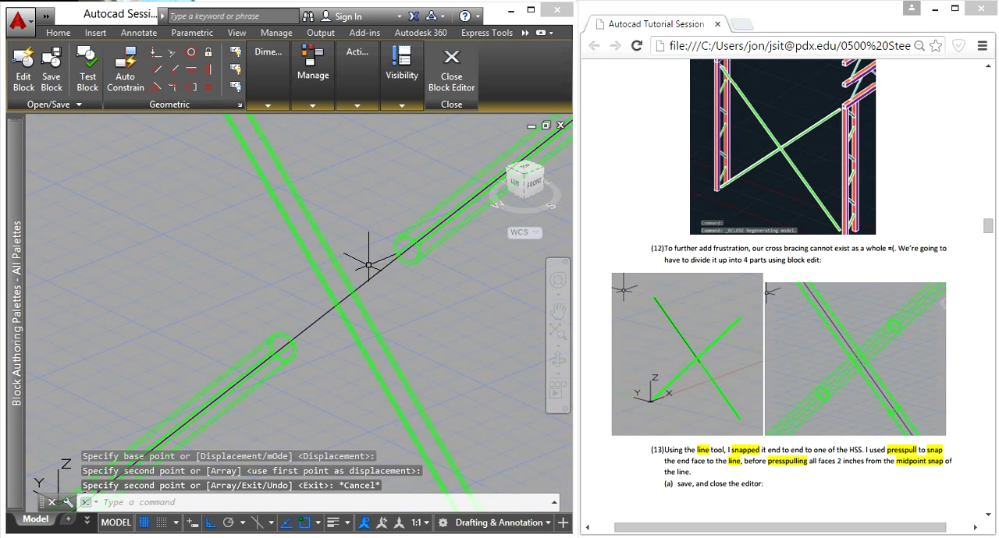
- Make a spare copy of the upper tube half, offset about 2.4 units in the negative Y direction
{"action": "scroll", "coordinate": [400, 264], "scroll_direction": "down", "scroll_amount": 4}
{"action": "middle_click_drag", "start_coordinate": [434, 280], "coordinate": [232, 449]}
{"action": "left_click", "coordinate": [390, 279]}
{"action": "scroll", "coordinate": [251, 409], "scroll_direction": "down", "scroll_amount": 5}
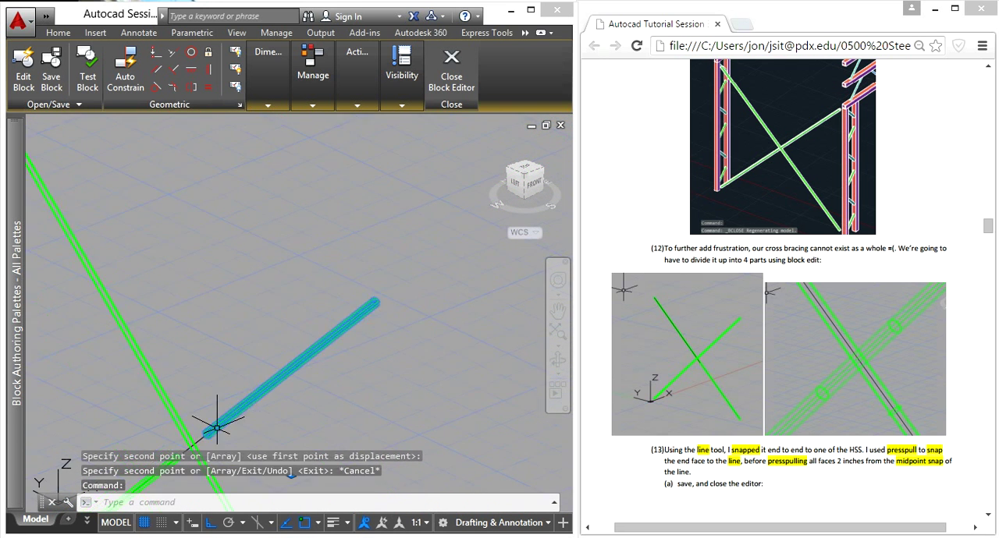
{"action": "middle_click_drag", "start_coordinate": [236, 414], "coordinate": [334, 286]}
{"action": "scroll", "coordinate": [334, 285], "scroll_direction": "up", "scroll_amount": 4}
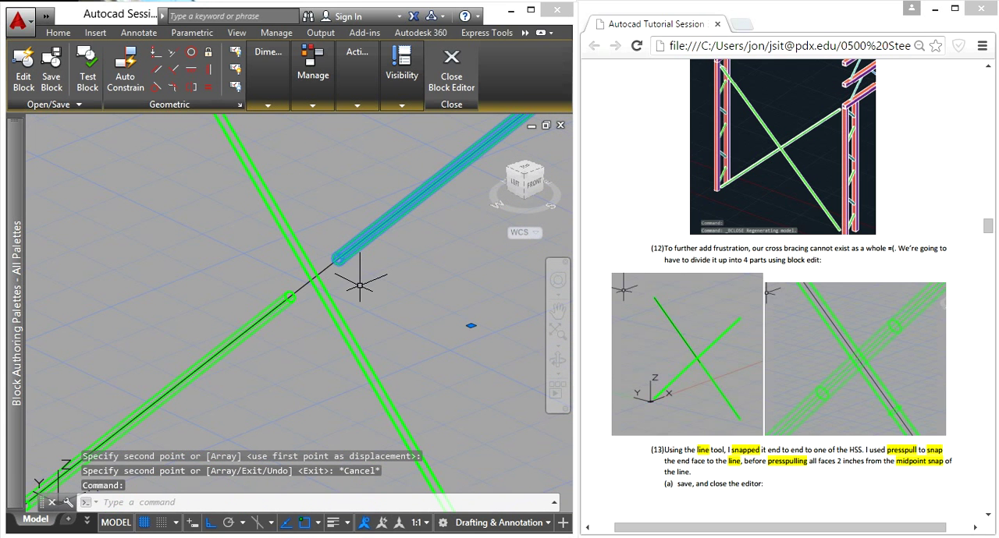
{"action": "type", "text": "co"}
{"action": "key", "text": "Return"}
{"action": "scroll", "coordinate": [350, 243], "scroll_direction": "up", "scroll_amount": 3}
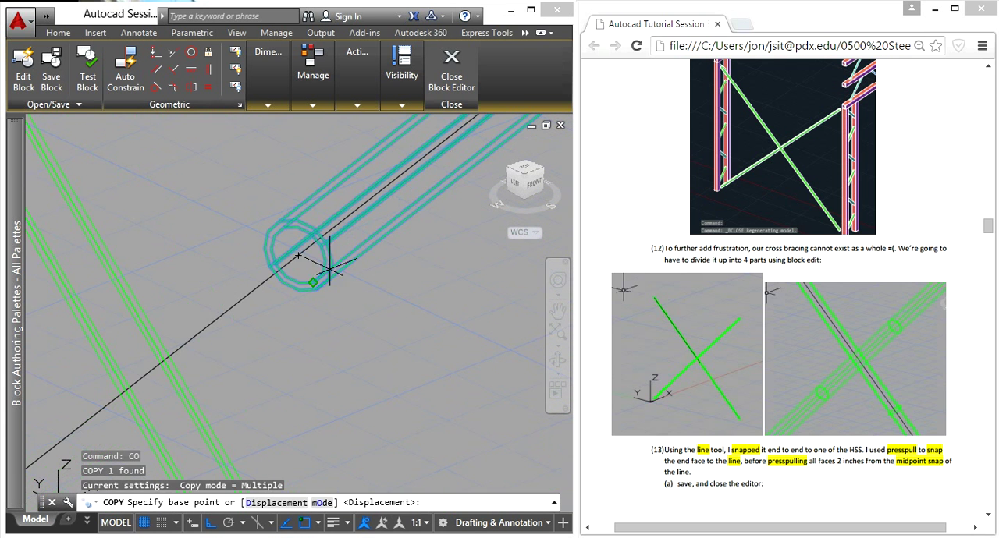
{"action": "left_click", "coordinate": [298, 254]}
{"action": "scroll", "coordinate": [298, 254], "scroll_direction": "down", "scroll_amount": 3}
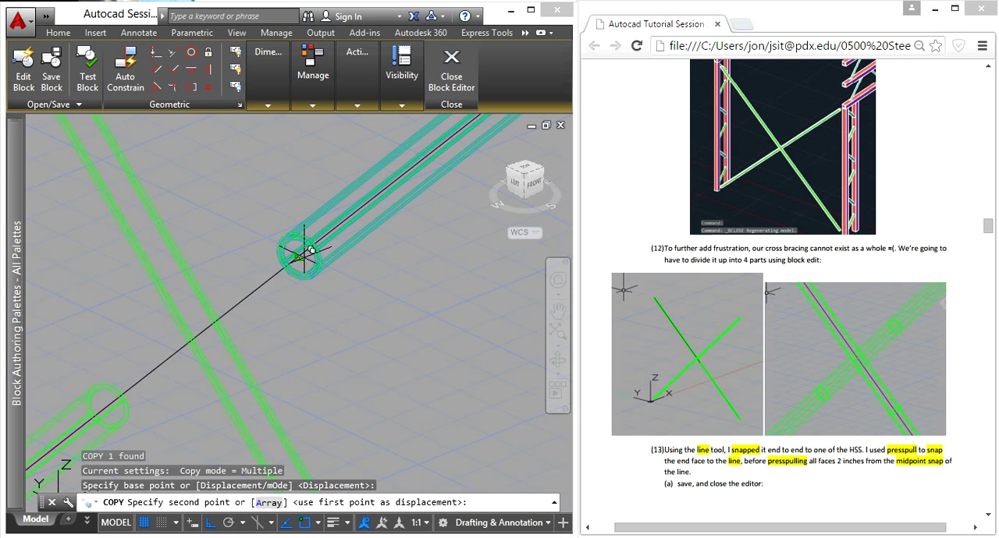
{"action": "left_click", "coordinate": [352, 307]}
{"action": "key", "text": "Escape"}
{"action": "scroll", "coordinate": [267, 368], "scroll_direction": "down", "scroll_amount": 4}
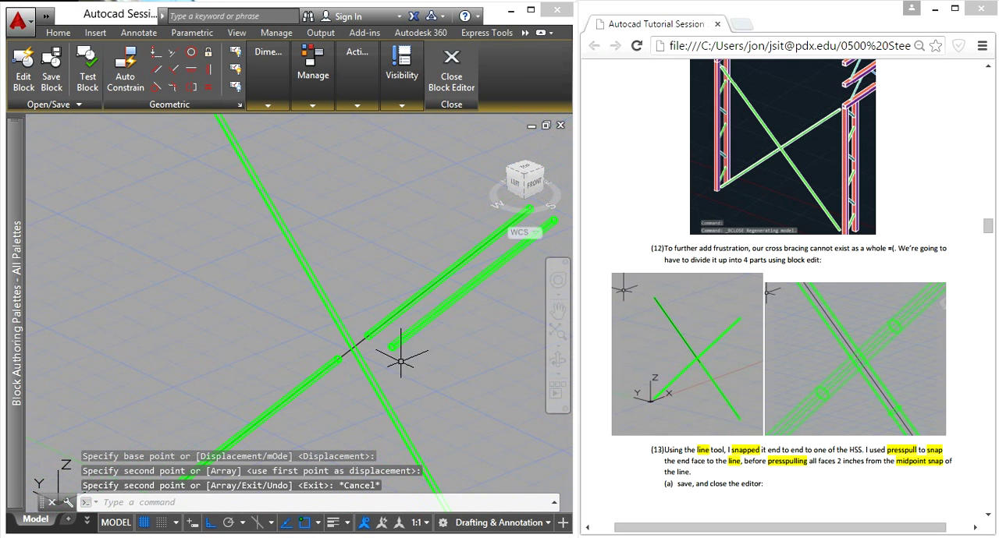
- Presspull the spare copy's upper end face back until only a short stub of tube is left
{"action": "middle_click_drag", "start_coordinate": [466, 341], "coordinate": [239, 409]}
{"action": "scroll", "coordinate": [320, 289], "scroll_direction": "up", "scroll_amount": 4}
{"action": "scroll", "coordinate": [281, 289], "scroll_direction": "up", "scroll_amount": 2}
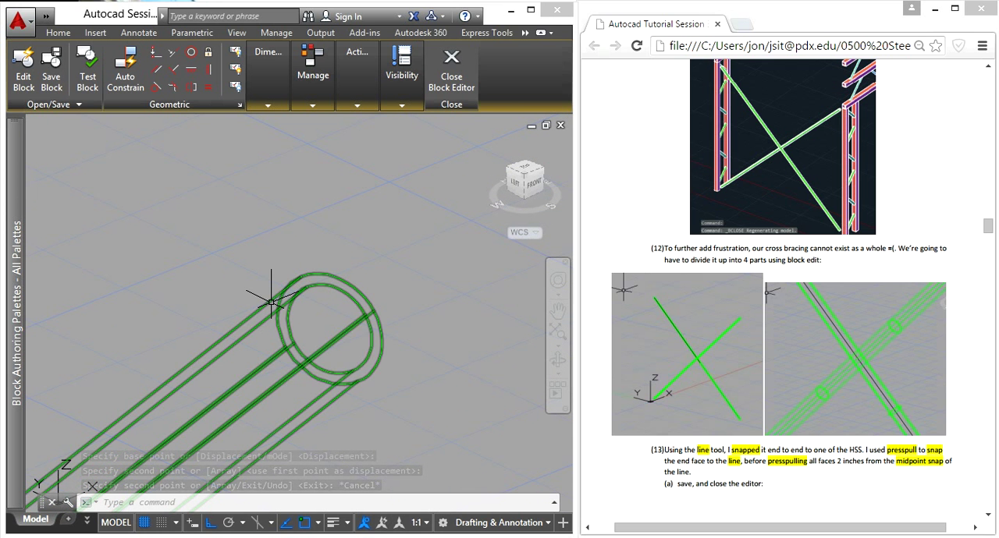
{"action": "type", "text": "presspull"}
{"action": "key", "text": "Return"}
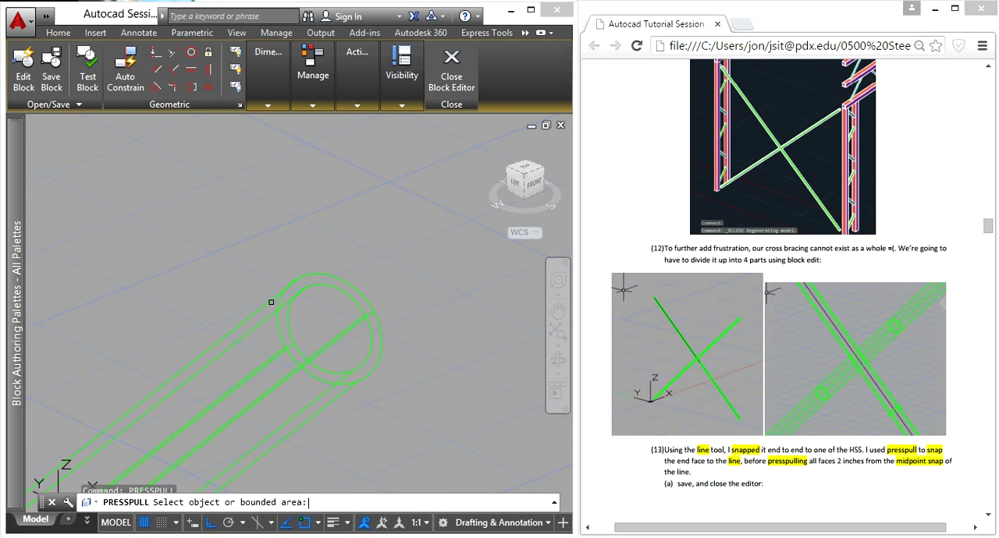
{"action": "scroll", "coordinate": [284, 337], "scroll_direction": "up", "scroll_amount": 5}
{"action": "left_click", "coordinate": [282, 338]}
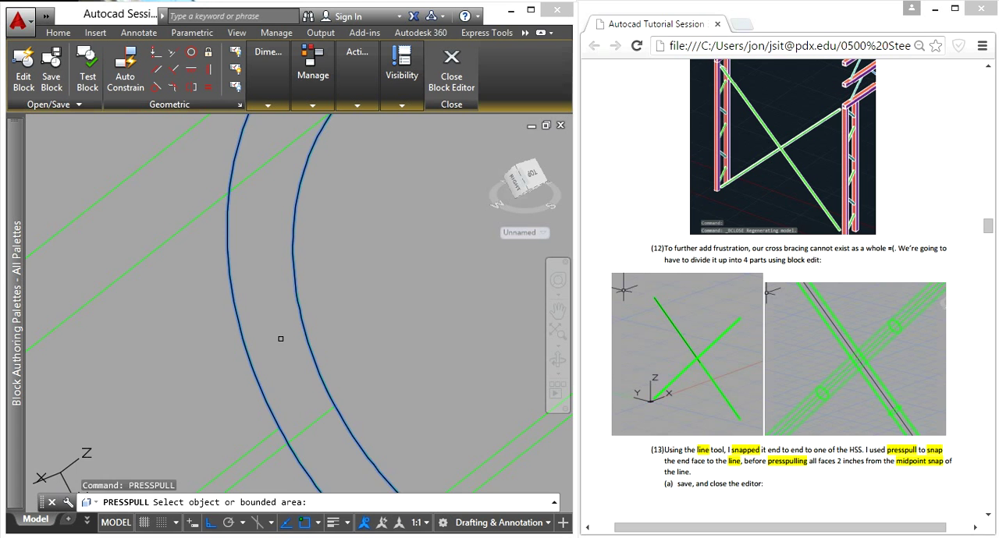
{"action": "scroll", "coordinate": [249, 382], "scroll_direction": "down", "scroll_amount": 10}
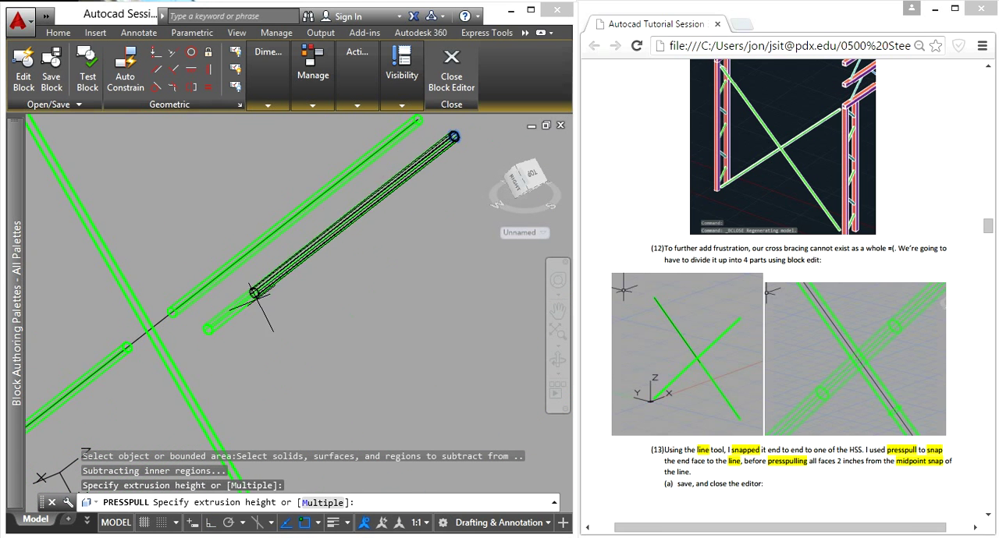
{"action": "scroll", "coordinate": [226, 352], "scroll_direction": "up", "scroll_amount": 4}
{"action": "left_click", "coordinate": [279, 360]}
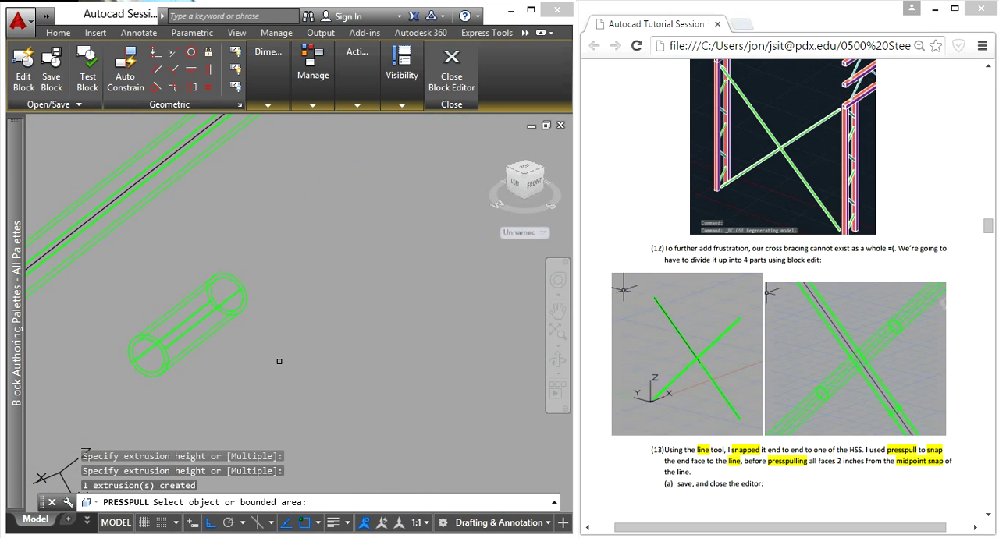
{"action": "key", "text": "Return"}
- Move the short tube stub so its lower end-face centre meets the centre of the lower tube half's end face
{"action": "middle_click_drag", "start_coordinate": [203, 386], "coordinate": [475, 303]}
{"action": "left_click", "coordinate": [465, 305]}
{"action": "left_click", "coordinate": [419, 270]}
{"action": "type", "text": "m"}
{"action": "key", "text": "Return"}
{"action": "scroll", "coordinate": [452, 245], "scroll_direction": "up", "scroll_amount": 3}
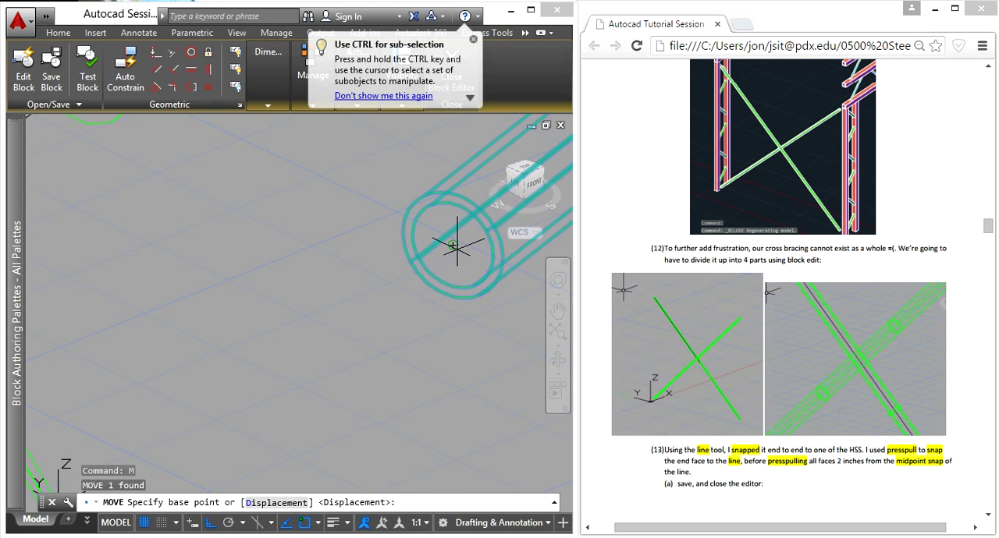
{"action": "left_click", "coordinate": [457, 249]}
{"action": "scroll", "coordinate": [450, 249], "scroll_direction": "down", "scroll_amount": 4}
{"action": "scroll", "coordinate": [233, 305], "scroll_direction": "up", "scroll_amount": 3}
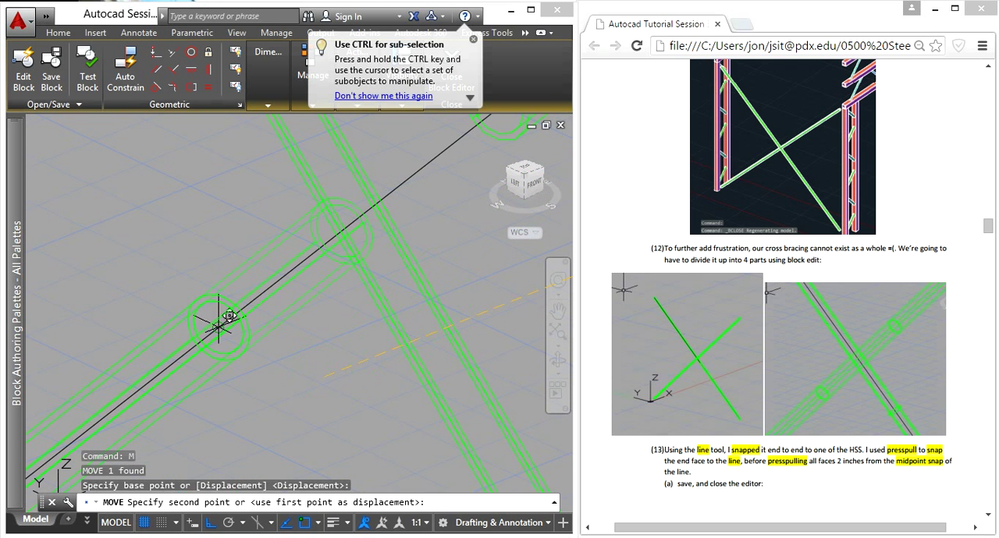
{"action": "left_click", "coordinate": [220, 323]}
- Presspull the stub's free end face along the centre line to the upper tube half, bridging the gap
{"action": "type", "text": "press"}
{"action": "key", "text": "Return"}
{"action": "scroll", "coordinate": [364, 236], "scroll_direction": "up", "scroll_amount": 6}
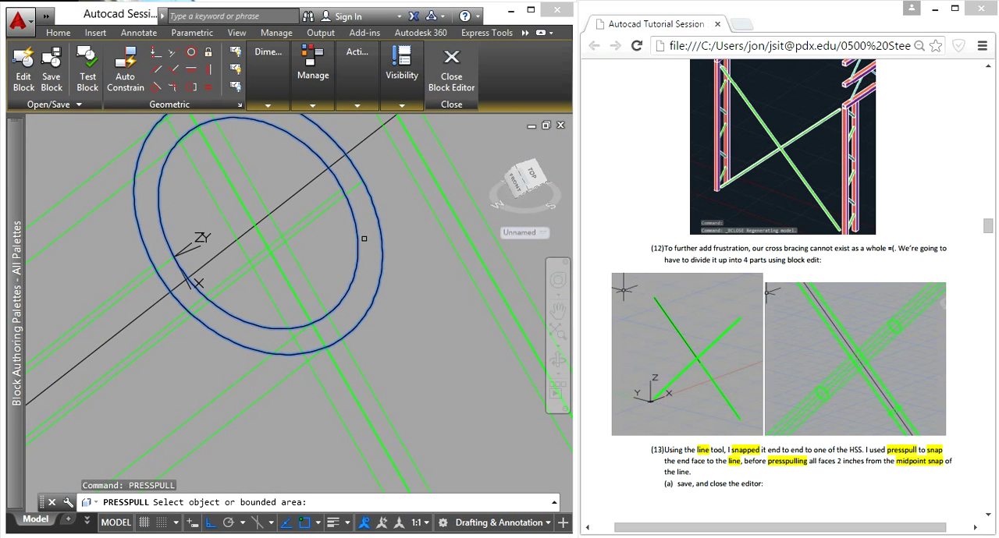
{"action": "left_click", "coordinate": [363, 236]}
{"action": "scroll", "coordinate": [373, 236], "scroll_direction": "down", "scroll_amount": 8}
{"action": "left_click", "coordinate": [453, 159]}
{"action": "scroll", "coordinate": [468, 209], "scroll_direction": "down", "scroll_amount": 5}
{"action": "key", "text": "Return"}
- Draw a tiny vertical line at the centre of the other tube's lower end face
{"action": "scroll", "coordinate": [419, 329], "scroll_direction": "down", "scroll_amount": 4}
{"action": "middle_click_drag", "start_coordinate": [410, 327], "coordinate": [289, 286]}
{"action": "scroll", "coordinate": [324, 314], "scroll_direction": "down", "scroll_amount": 2}
{"action": "scroll", "coordinate": [401, 399], "scroll_direction": "up", "scroll_amount": 3}
{"action": "scroll", "coordinate": [381, 407], "scroll_direction": "down", "scroll_amount": 2}
{"action": "middle_click_drag", "start_coordinate": [436, 385], "coordinate": [403, 312], "text": "shift"}
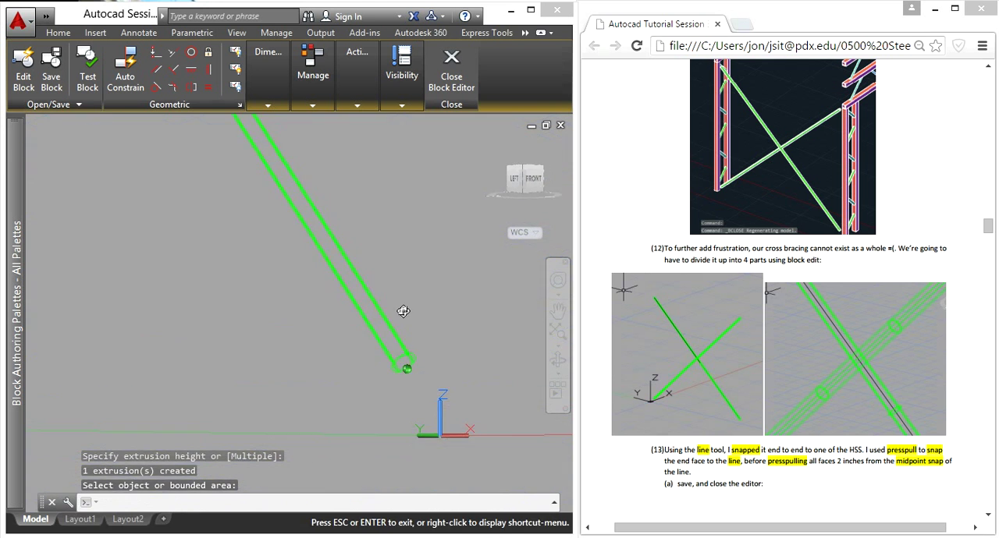
{"action": "scroll", "coordinate": [410, 387], "scroll_direction": "up", "scroll_amount": 4}
{"action": "type", "text": "l"}
{"action": "key", "text": "Return"}
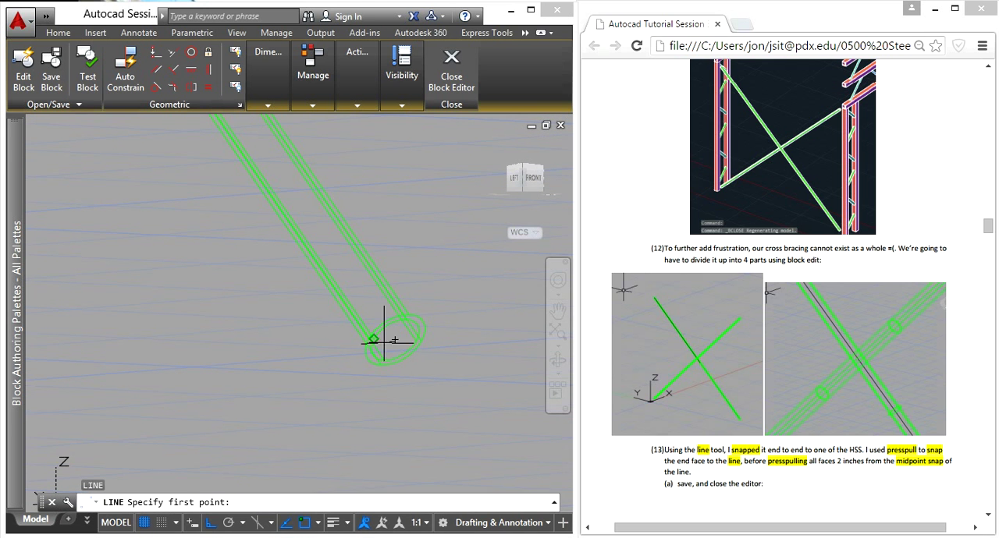
{"action": "left_click", "coordinate": [379, 273]}
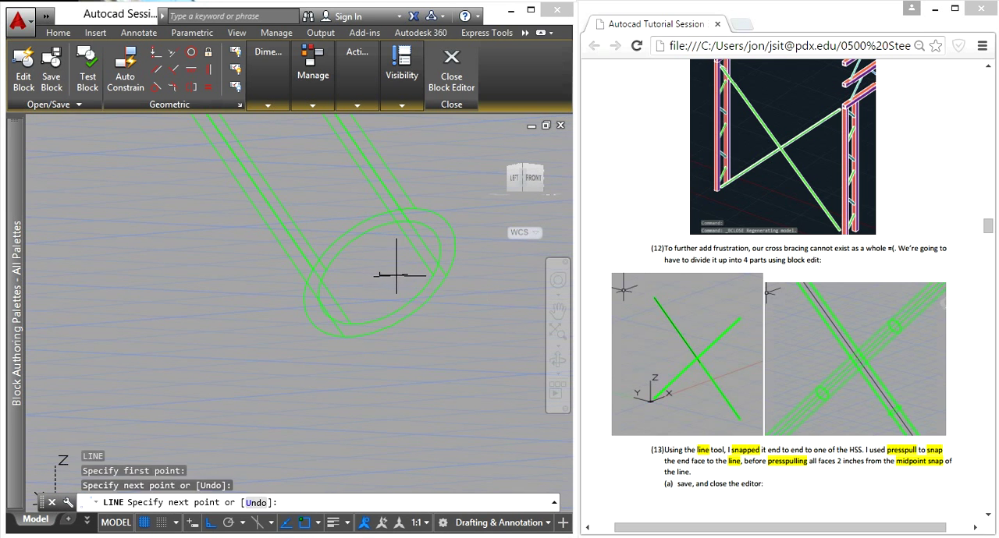
{"action": "scroll", "coordinate": [371, 287], "scroll_direction": "up", "scroll_amount": 3}
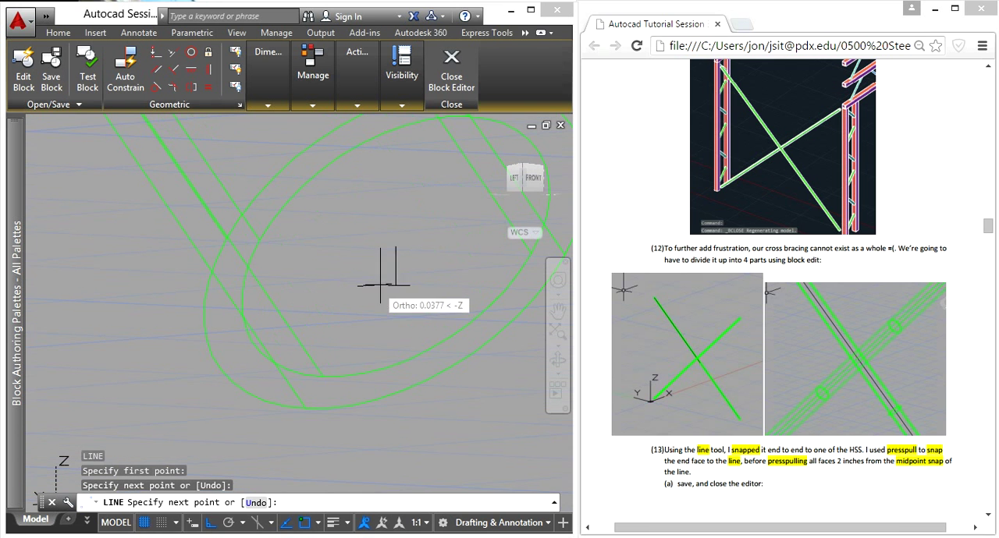
{"action": "key", "text": "Escape"}
{"action": "scroll", "coordinate": [401, 285], "scroll_direction": "down", "scroll_amount": 2}
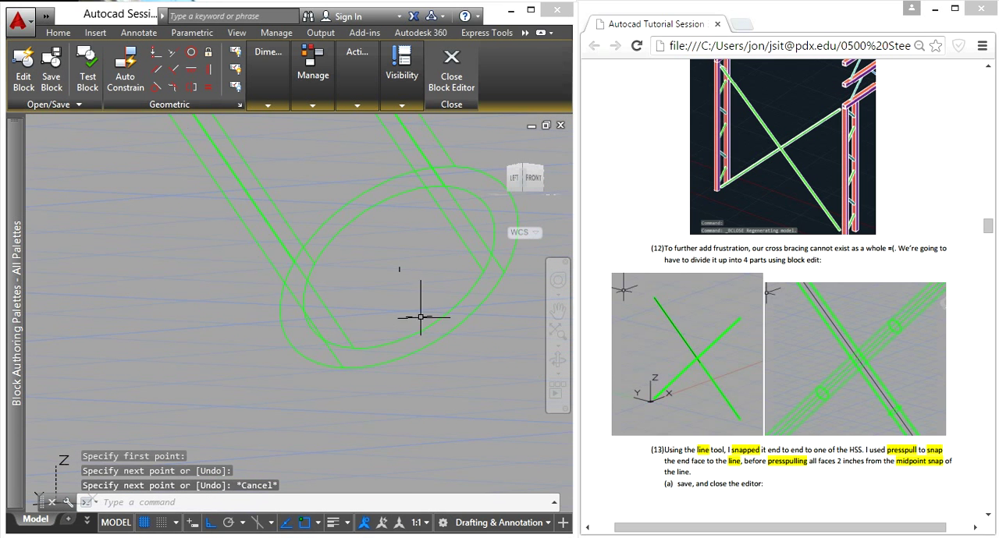
- Presspull the uncut crossing tube's lower end face back to the midpoint of the centre line at the crossing
{"action": "scroll", "coordinate": [433, 283], "scroll_direction": "down", "scroll_amount": 3}
{"action": "type", "text": "pres"}
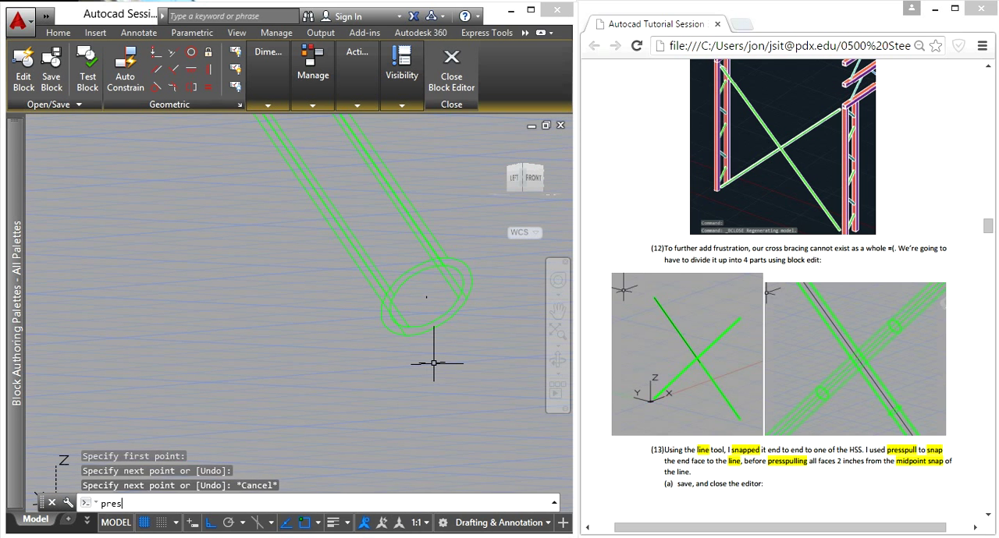
{"action": "type", "text": "s"}
{"action": "key", "text": "Return"}
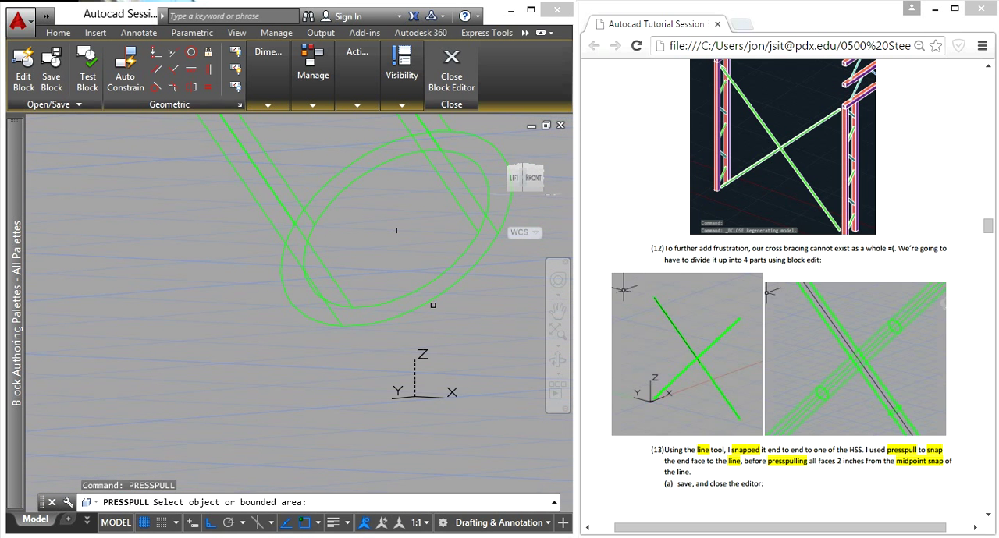
{"action": "left_click", "coordinate": [424, 293]}
{"action": "scroll", "coordinate": [404, 284], "scroll_direction": "down", "scroll_amount": 8}
{"action": "middle_click_drag", "start_coordinate": [307, 200], "coordinate": [425, 430]}
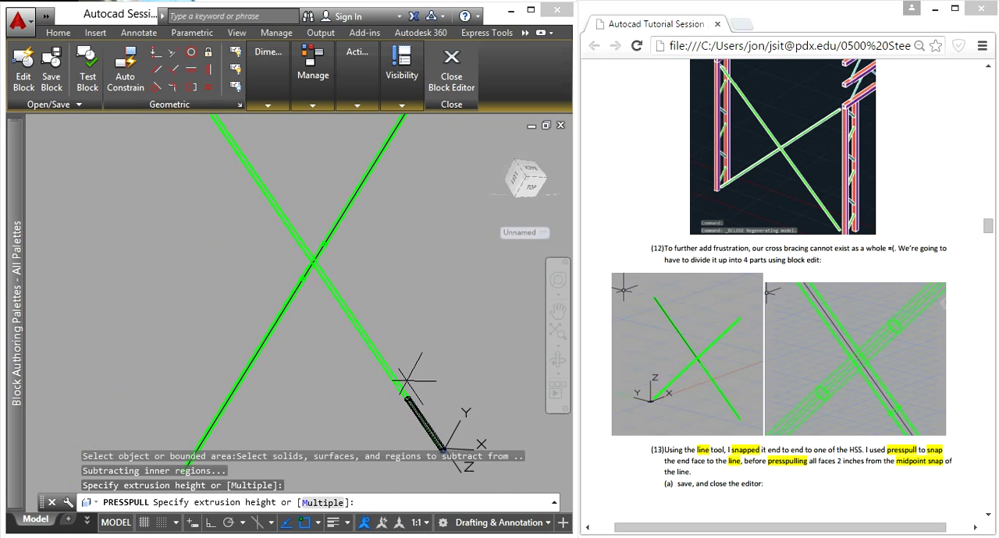
{"action": "scroll", "coordinate": [323, 296], "scroll_direction": "up", "scroll_amount": 4}
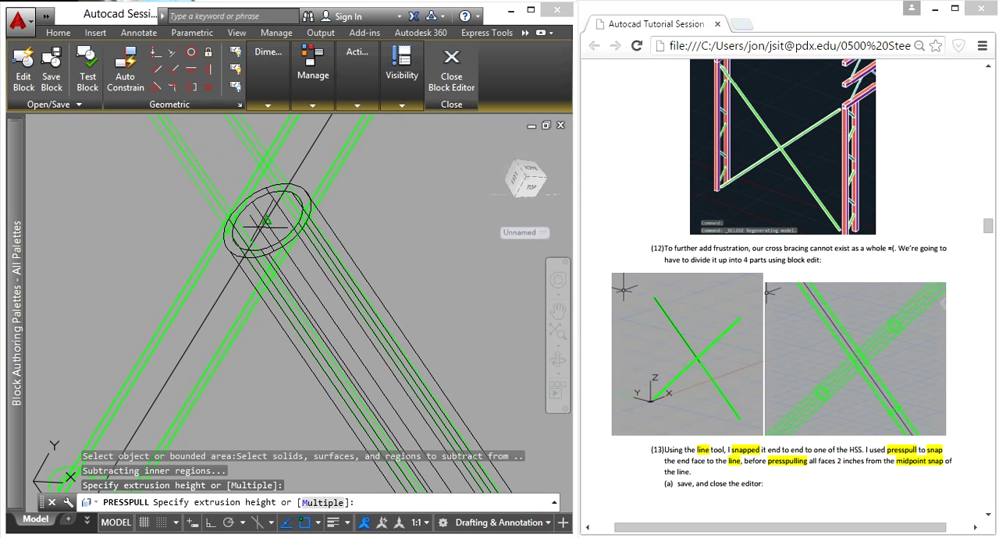
{"action": "left_click", "coordinate": [266, 220]}
- Presspull the shortened tube's new end face outward 2 inches past the crossing midpoint
{"action": "scroll", "coordinate": [307, 196], "scroll_direction": "up", "scroll_amount": 4}
{"action": "left_click", "coordinate": [300, 192]}
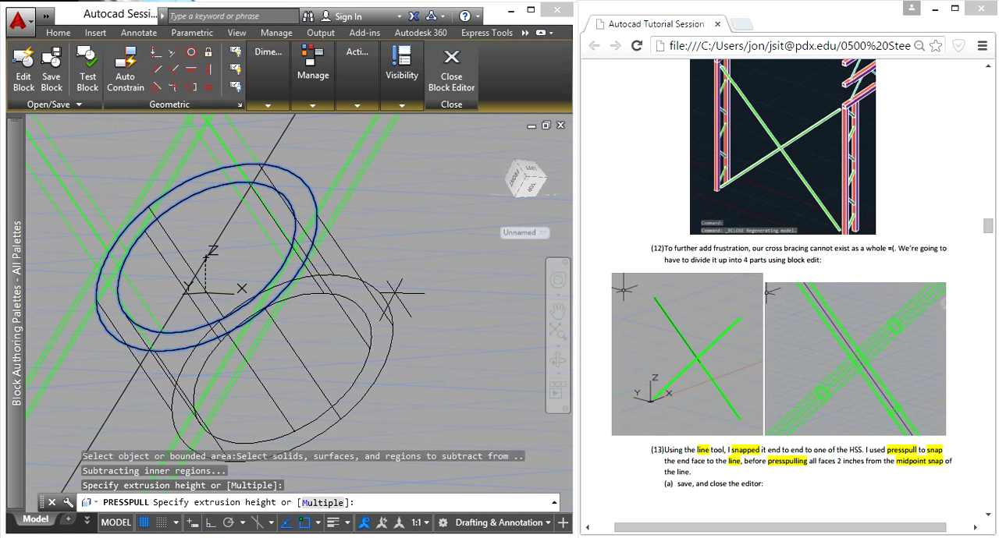
{"action": "scroll", "coordinate": [420, 310], "scroll_direction": "down", "scroll_amount": 2}
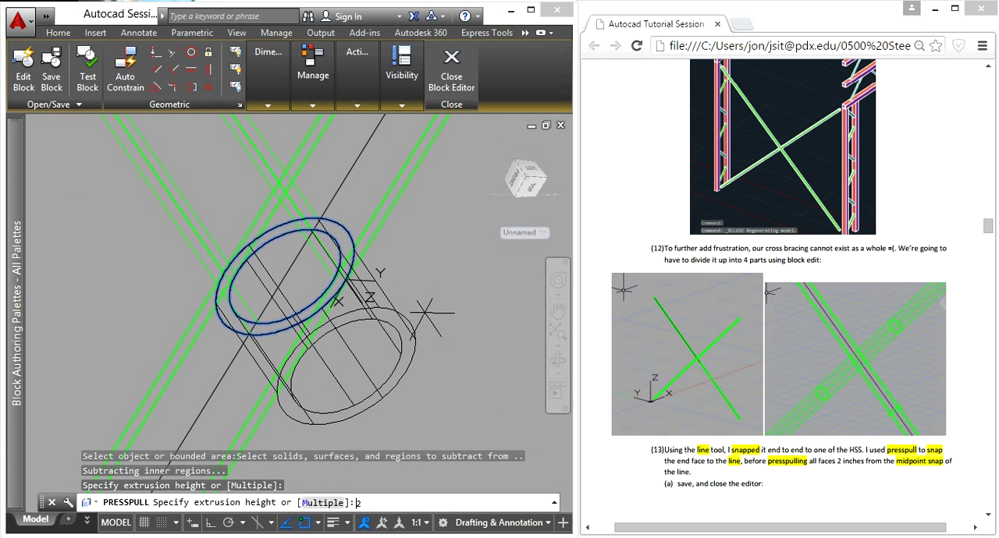
{"action": "type", "text": "2"}
{"action": "key", "text": "Return"}
{"action": "scroll", "coordinate": [412, 290], "scroll_direction": "down", "scroll_amount": 3}
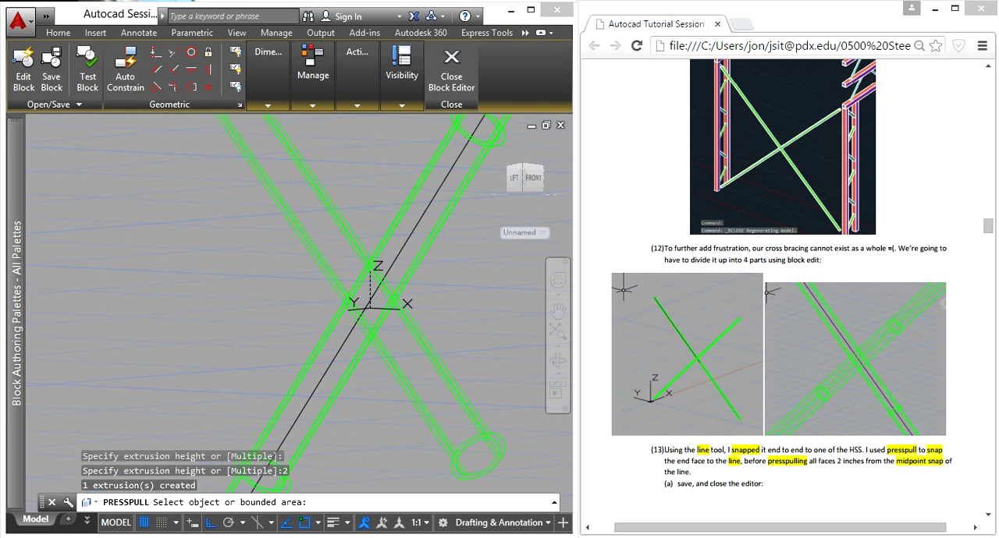
- Copy the shortened tube from its upper end-face centre to the centre of its lower cut end
{"action": "left_click", "coordinate": [408, 281]}
{"action": "type", "text": "co"}
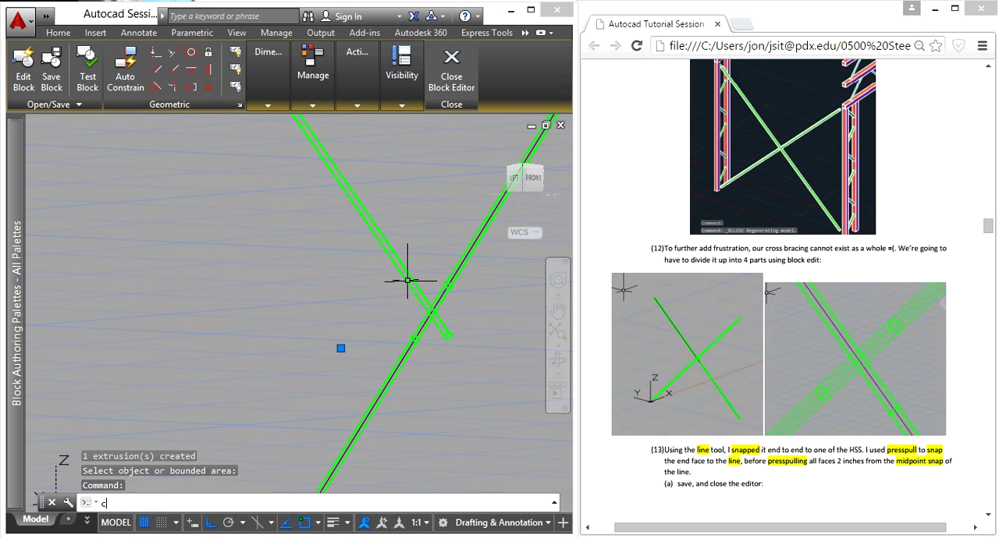
{"action": "key", "text": "Return"}
{"action": "scroll", "coordinate": [408, 280], "scroll_direction": "down", "scroll_amount": 4}
{"action": "scroll", "coordinate": [408, 273], "scroll_direction": "up", "scroll_amount": 5}
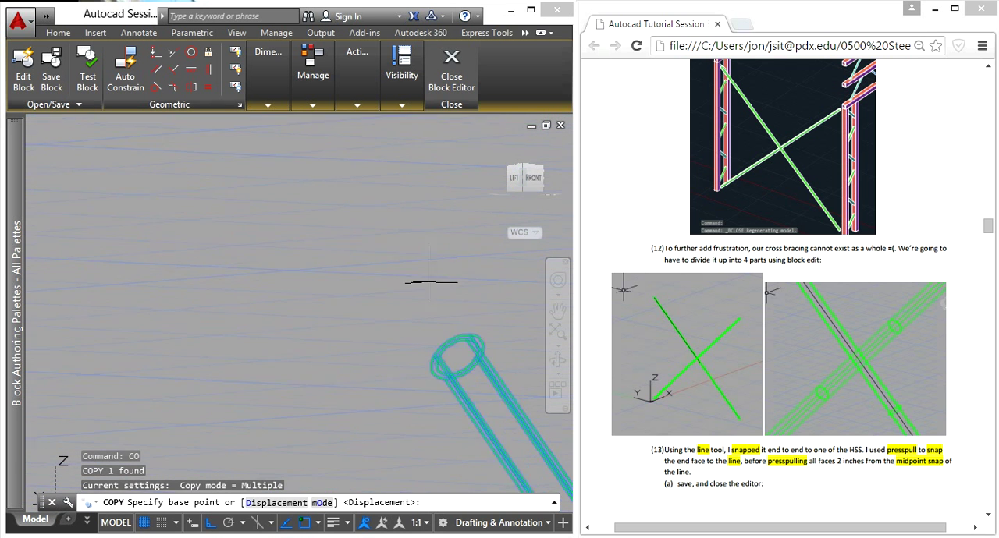
{"action": "left_click", "coordinate": [492, 451]}
{"action": "scroll", "coordinate": [487, 436], "scroll_direction": "down", "scroll_amount": 3}
{"action": "middle_click_drag", "start_coordinate": [429, 382], "coordinate": [292, 167]}
{"action": "scroll", "coordinate": [297, 171], "scroll_direction": "down", "scroll_amount": 3}
{"action": "scroll", "coordinate": [440, 383], "scroll_direction": "up", "scroll_amount": 4}
{"action": "scroll", "coordinate": [352, 164], "scroll_direction": "up", "scroll_amount": 3}
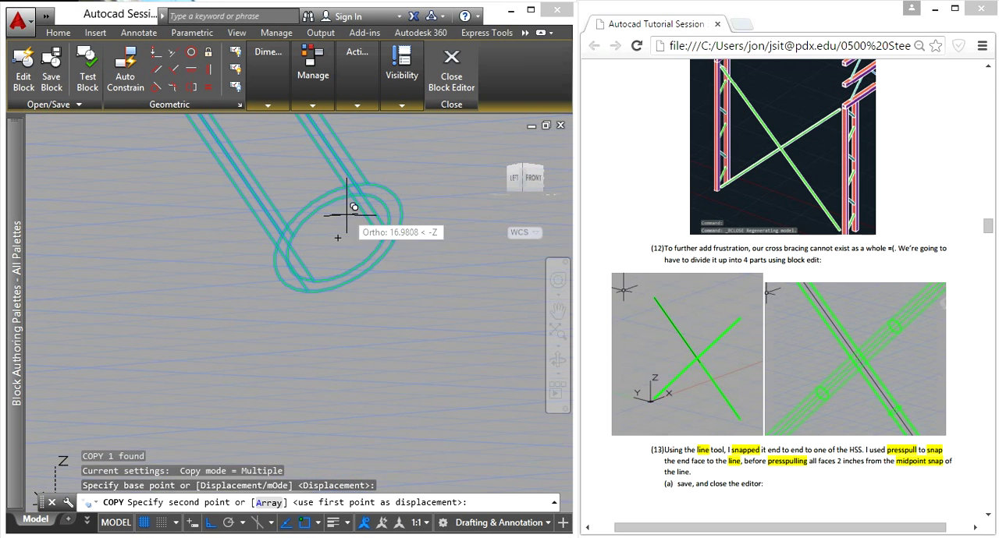
{"action": "left_click", "coordinate": [337, 229]}
{"action": "key", "text": "Escape"}
- Presspull the copied tube's lower end face back to the tiny vertical line marking the original tube end
{"action": "scroll", "coordinate": [396, 337], "scroll_direction": "down", "scroll_amount": 6}
{"action": "middle_click_drag", "start_coordinate": [400, 344], "coordinate": [353, 227]}
{"action": "scroll", "coordinate": [375, 240], "scroll_direction": "down", "scroll_amount": 3}
{"action": "scroll", "coordinate": [488, 370], "scroll_direction": "up", "scroll_amount": 4}
{"action": "scroll", "coordinate": [389, 344], "scroll_direction": "up", "scroll_amount": 3}
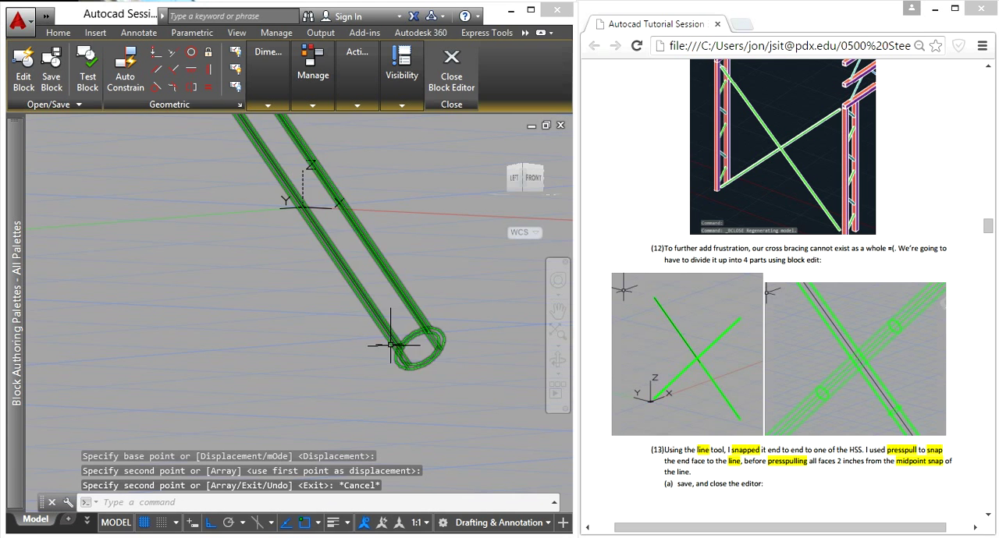
{"action": "scroll", "coordinate": [455, 320], "scroll_direction": "down", "scroll_amount": 2}
{"action": "type", "text": "press"}
{"action": "key", "text": "Return"}
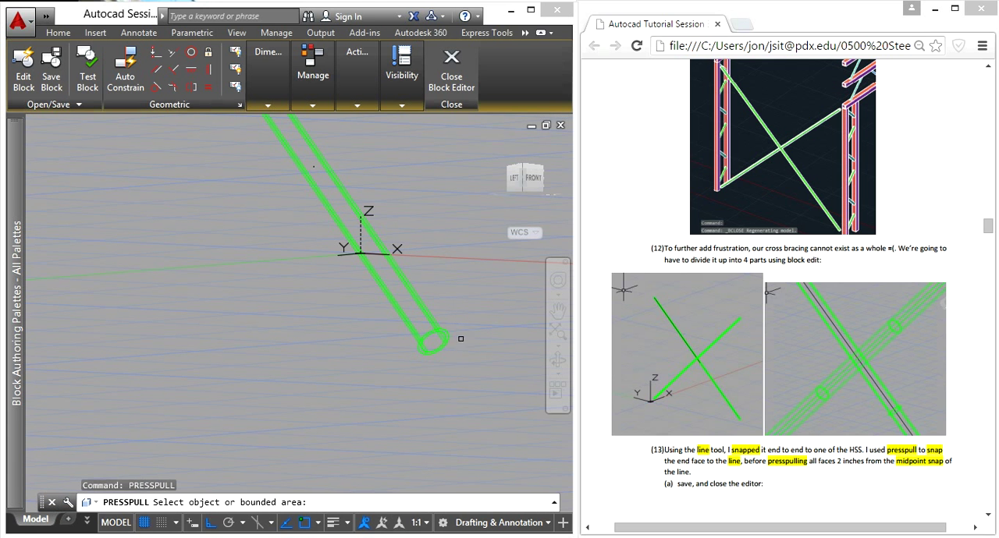
{"action": "left_click", "coordinate": [422, 350]}
{"action": "scroll", "coordinate": [405, 328], "scroll_direction": "down", "scroll_amount": 5}
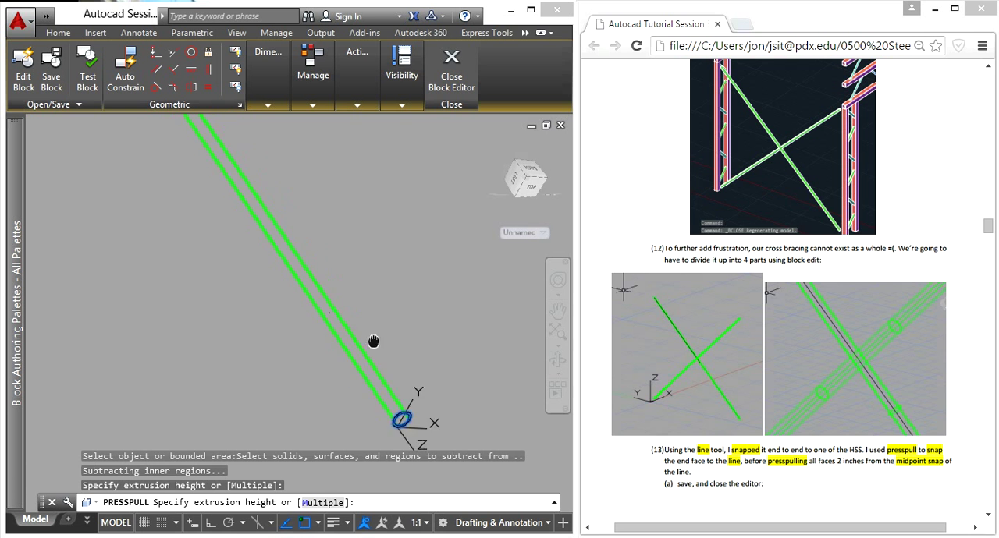
{"action": "scroll", "coordinate": [342, 341], "scroll_direction": "up", "scroll_amount": 8}
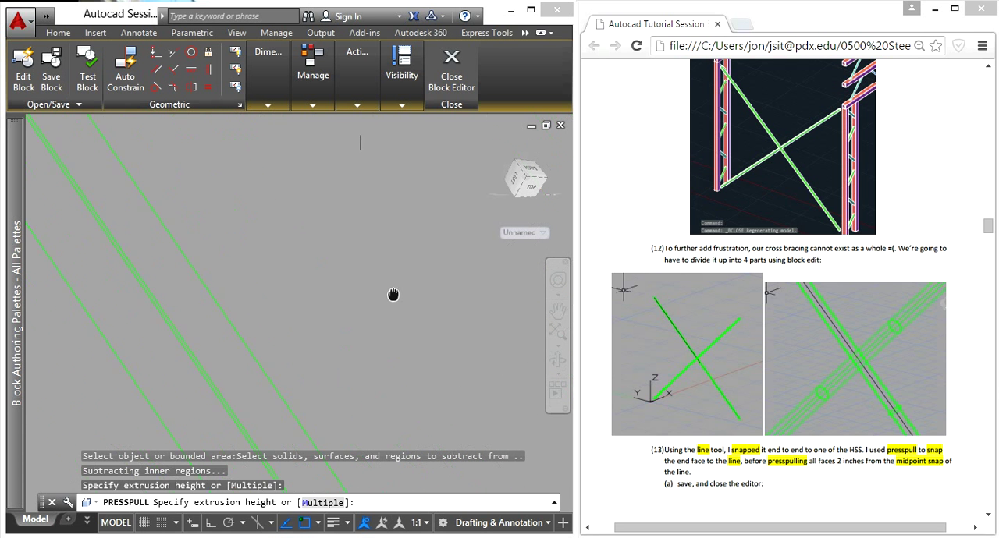
{"action": "left_click", "coordinate": [350, 275]}
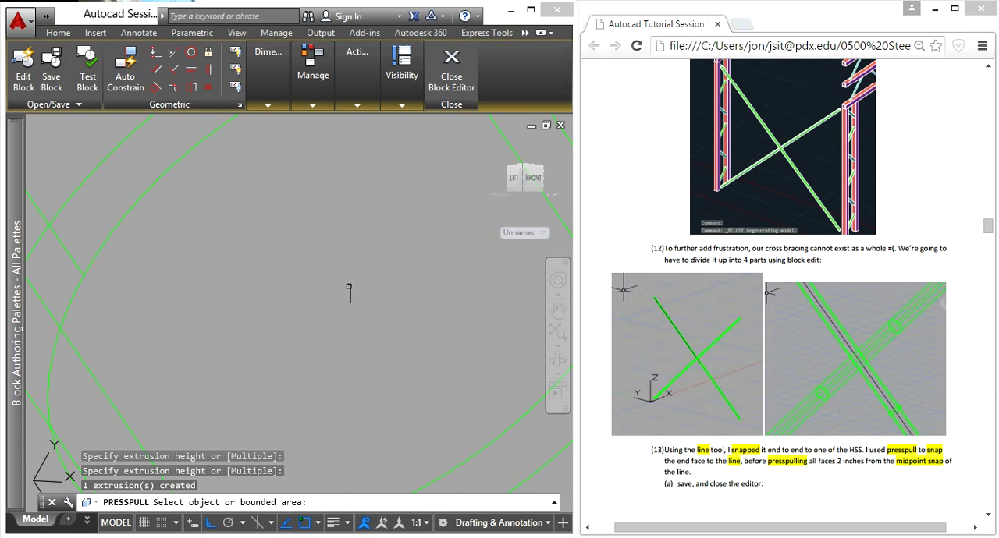
- Delete the tiny vertical marker line and the centre line running through the other tube
{"action": "left_click", "coordinate": [350, 296]}
{"action": "key", "text": "Delete"}
{"action": "scroll", "coordinate": [350, 296], "scroll_direction": "down", "scroll_amount": 5}
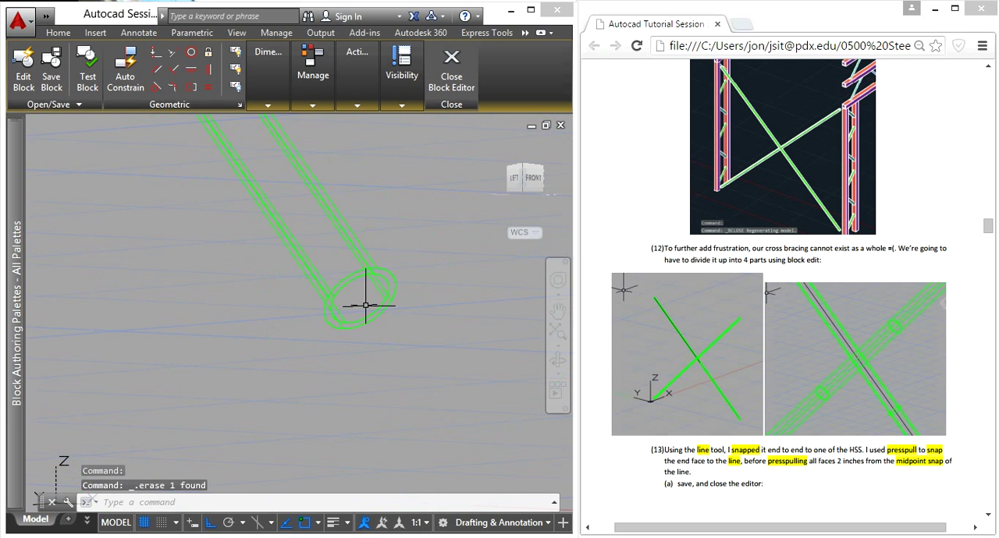
{"action": "scroll", "coordinate": [339, 209], "scroll_direction": "down", "scroll_amount": 5}
{"action": "middle_click_drag", "start_coordinate": [336, 208], "coordinate": [445, 354]}
{"action": "scroll", "coordinate": [387, 295], "scroll_direction": "up", "scroll_amount": 5}
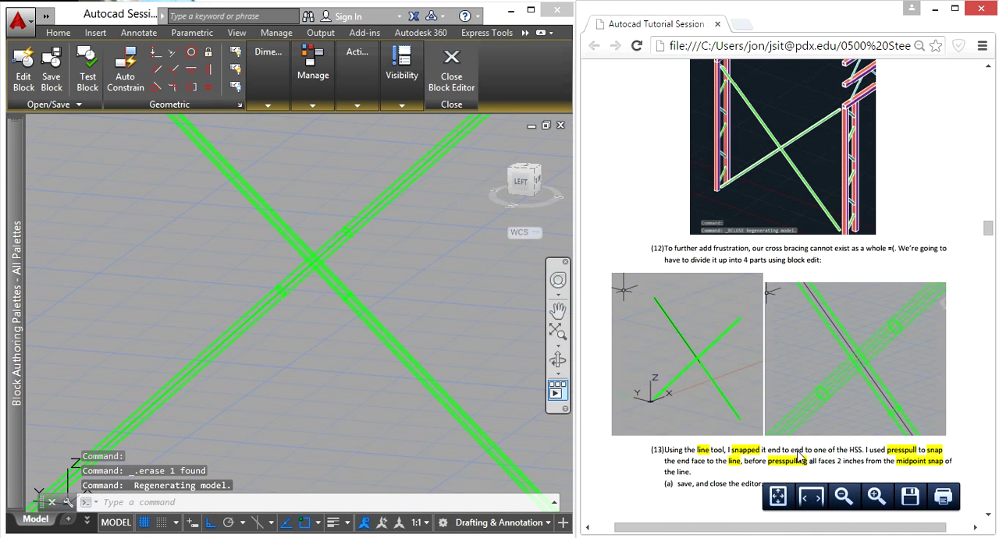
- Close the Block Editor, saving the changes to Cross Bracing at Footing, and save the drawing
{"action": "scroll", "coordinate": [719, 386], "scroll_direction": "down", "scroll_amount": 4}
{"action": "scroll", "coordinate": [718, 386], "scroll_direction": "down", "scroll_amount": 5}
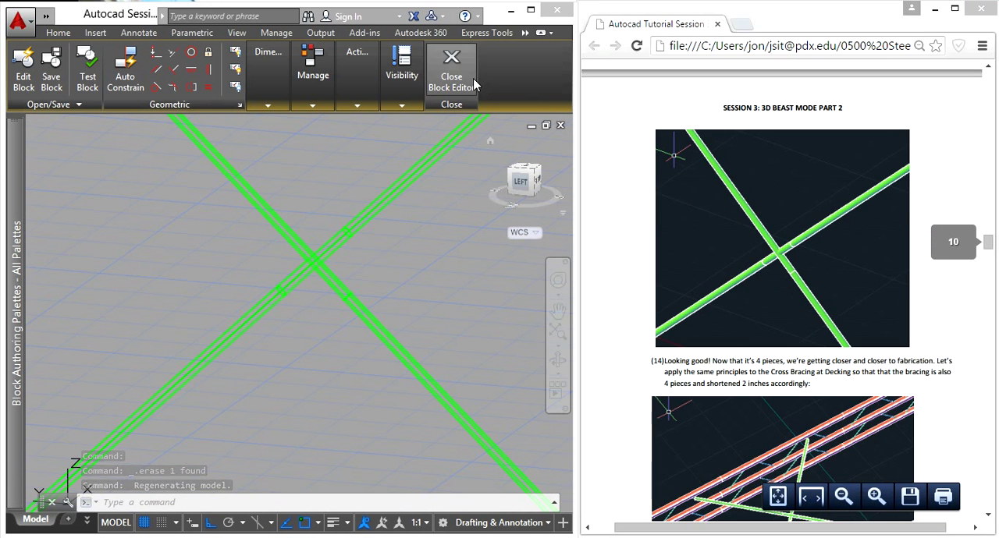
{"action": "left_click", "coordinate": [455, 82]}
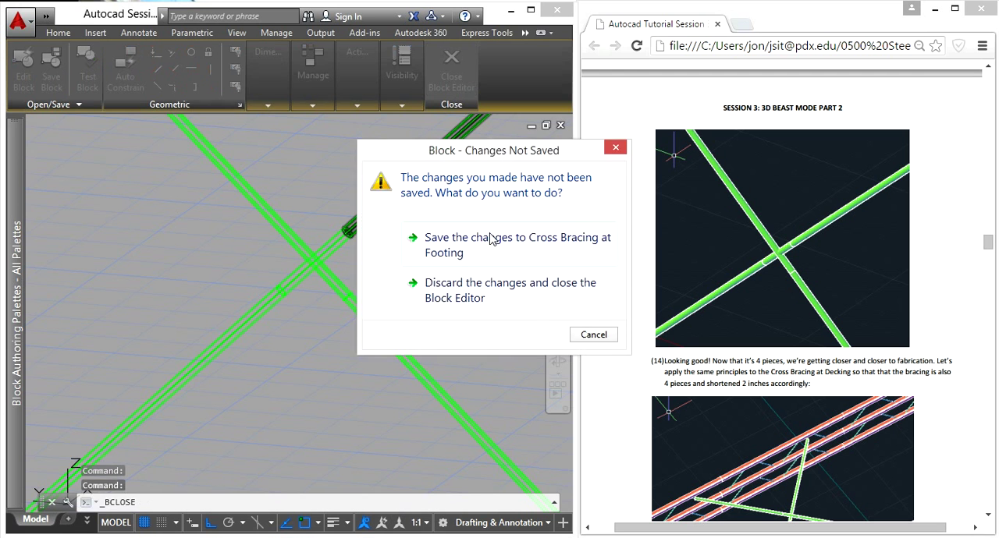
{"action": "left_click", "coordinate": [460, 234]}
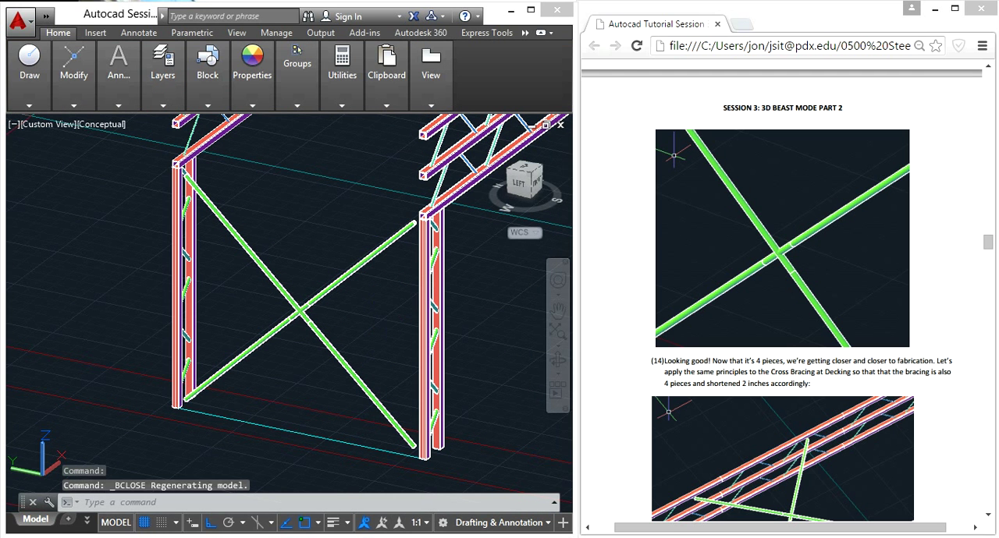
{"action": "key", "text": "ctrl+s"}
- Examine the footing cross bracing around its crossing for the divisions between the separate tube pieces
{"action": "scroll", "coordinate": [300, 329], "scroll_direction": "up", "scroll_amount": 5}
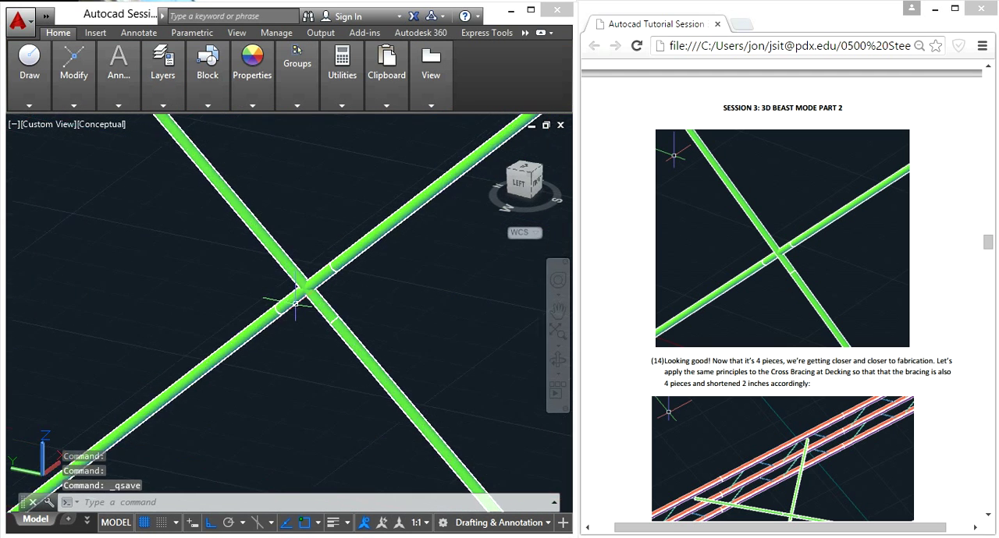
{"action": "scroll", "coordinate": [312, 304], "scroll_direction": "down", "scroll_amount": 1}
{"action": "scroll", "coordinate": [319, 304], "scroll_direction": "up", "scroll_amount": 1}
{"action": "scroll", "coordinate": [319, 304], "scroll_direction": "down", "scroll_amount": 4}
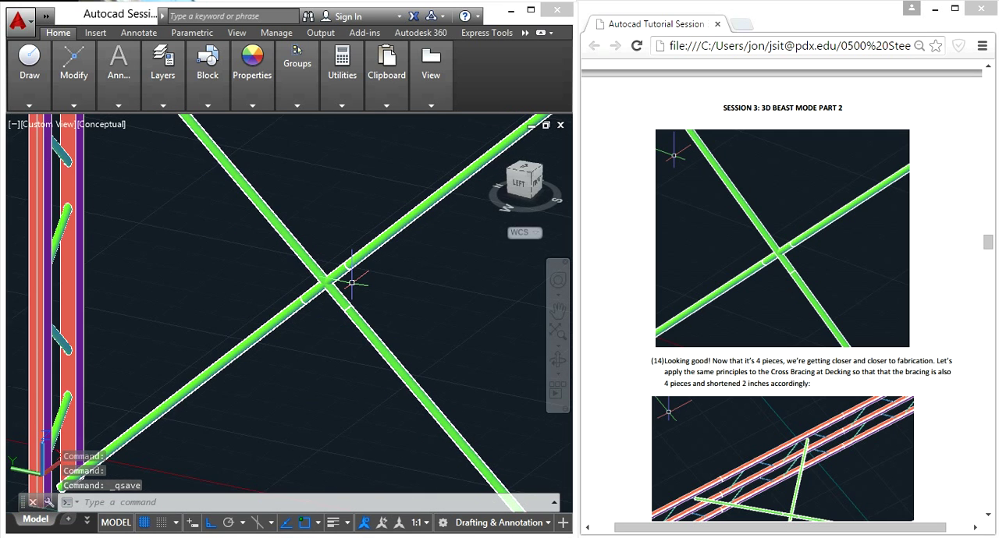
{"action": "scroll", "coordinate": [379, 268], "scroll_direction": "up", "scroll_amount": 2}
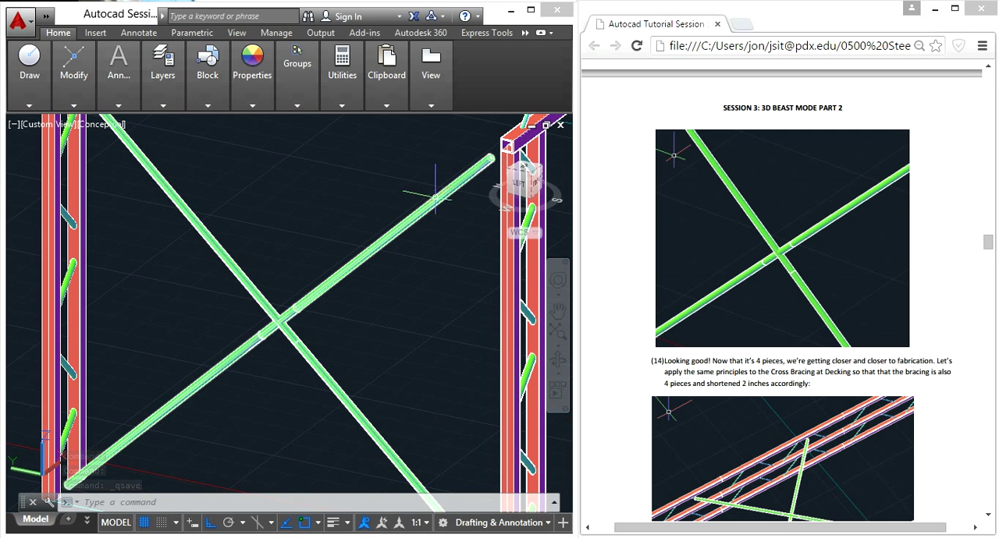
{"action": "scroll", "coordinate": [282, 332], "scroll_direction": "up", "scroll_amount": 2}
{"action": "scroll", "coordinate": [305, 310], "scroll_direction": "down", "scroll_amount": 2}
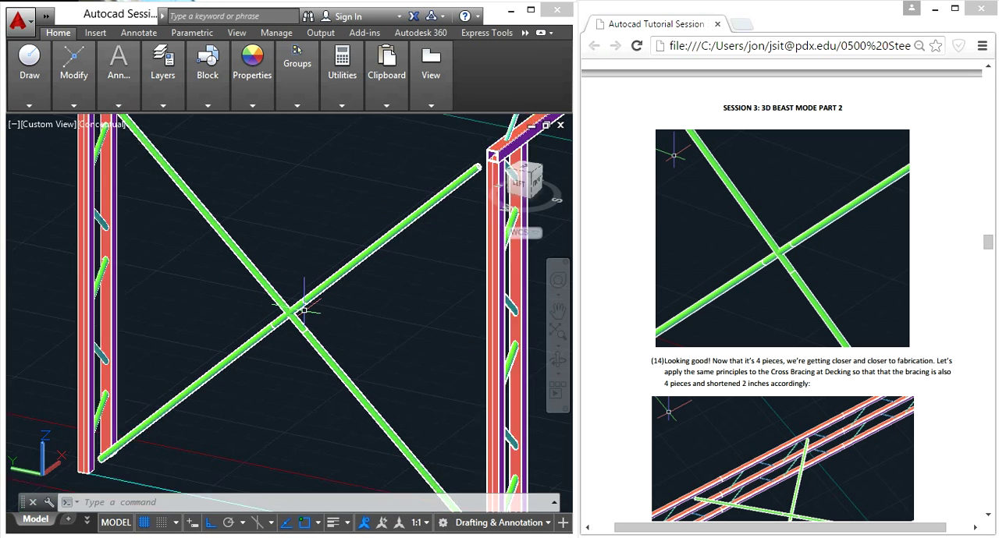
{"action": "scroll", "coordinate": [305, 311], "scroll_direction": "down", "scroll_amount": 2}
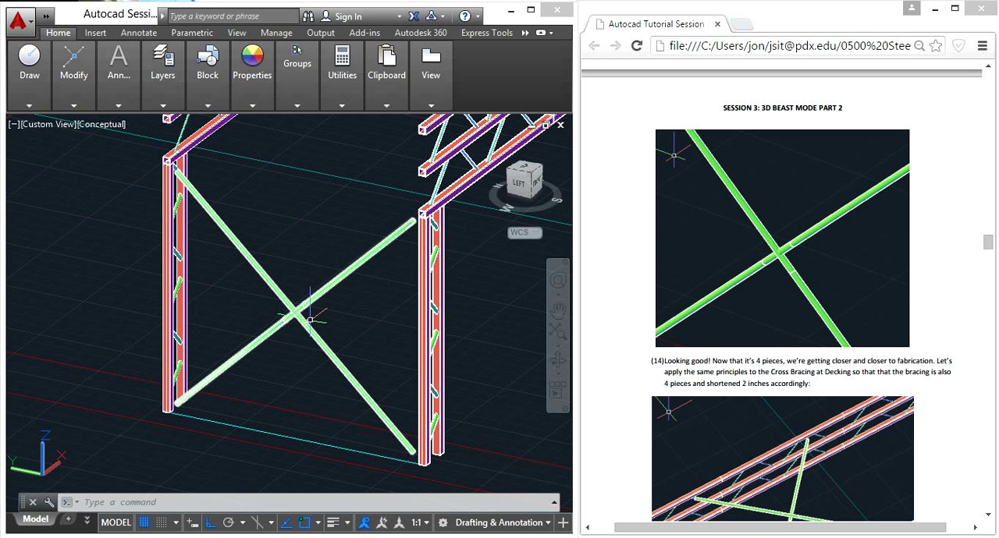
- Read tutorial instruction 14 on the Cross Bracing at Decking and locate that bracing between the trusses in the model
{"action": "left_click", "coordinate": [914, 372]}
{"action": "scroll", "coordinate": [914, 373], "scroll_direction": "down", "scroll_amount": 2}
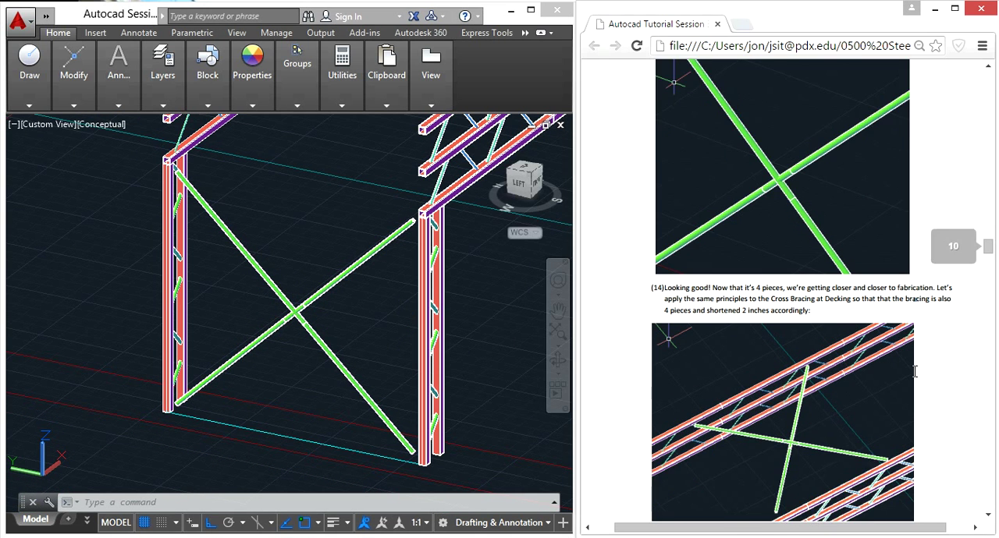
{"action": "scroll", "coordinate": [915, 373], "scroll_direction": "down", "scroll_amount": 6}
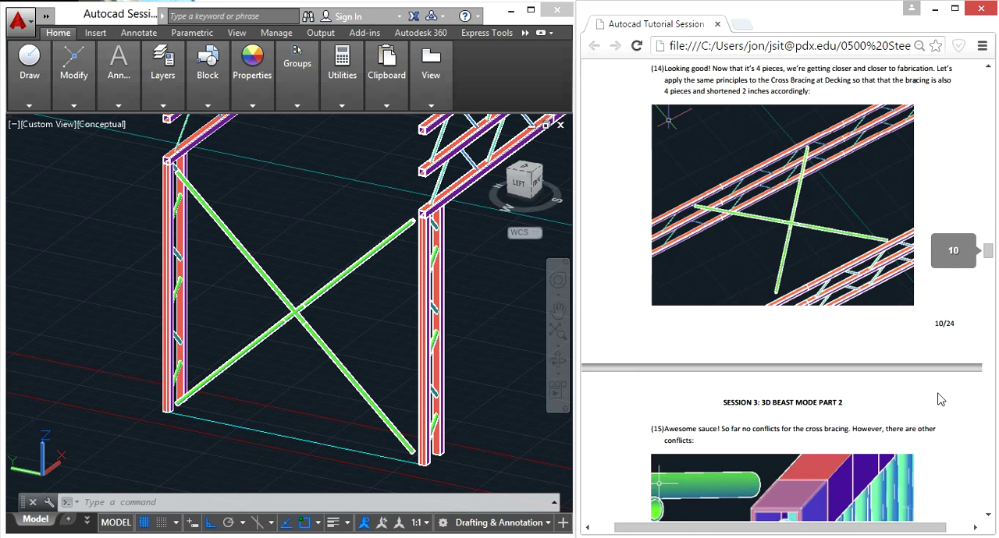
{"action": "scroll", "coordinate": [941, 399], "scroll_direction": "up", "scroll_amount": 2}
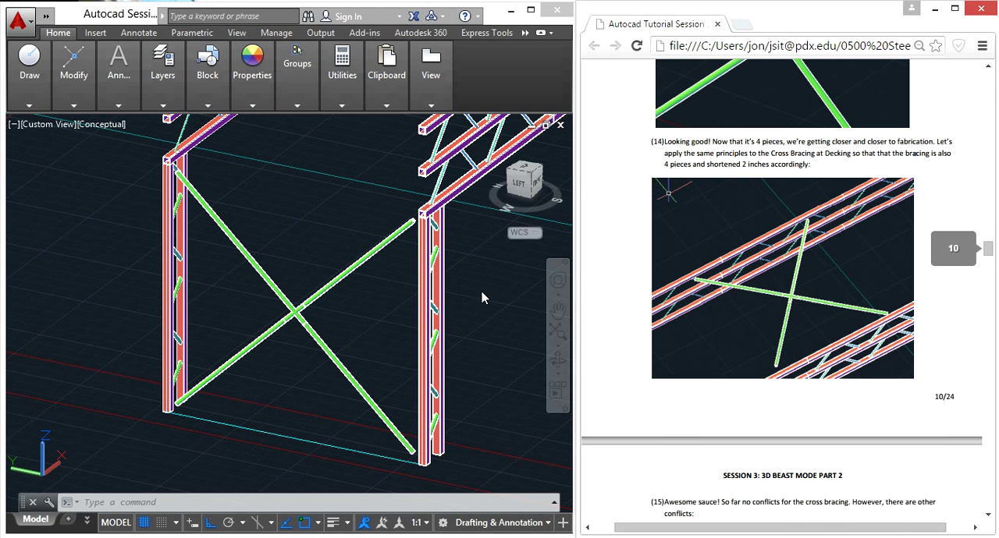
{"action": "left_click", "coordinate": [369, 325]}
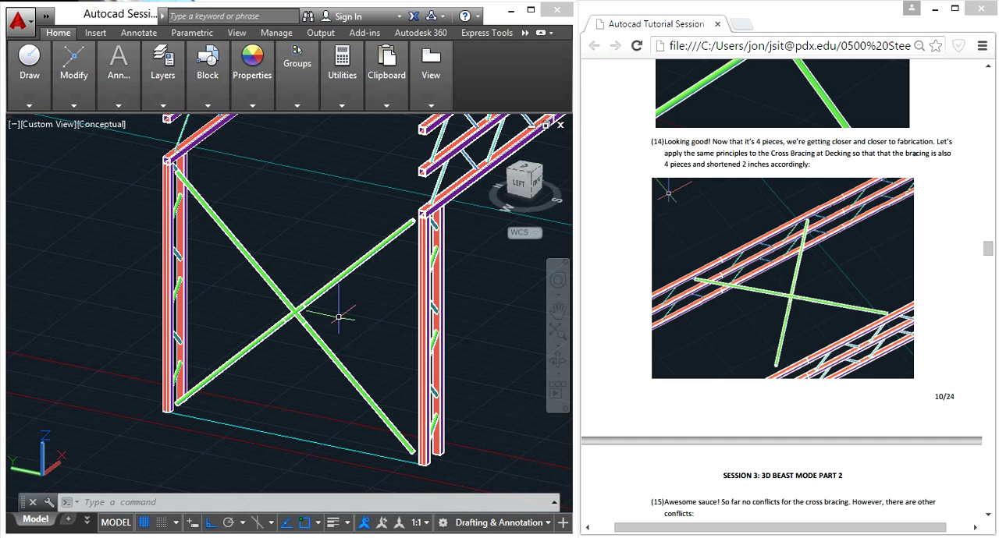
{"action": "scroll", "coordinate": [328, 310], "scroll_direction": "down", "scroll_amount": 3}
{"action": "scroll", "coordinate": [390, 185], "scroll_direction": "up", "scroll_amount": 2}
{"action": "scroll", "coordinate": [390, 185], "scroll_direction": "up", "scroll_amount": 3}
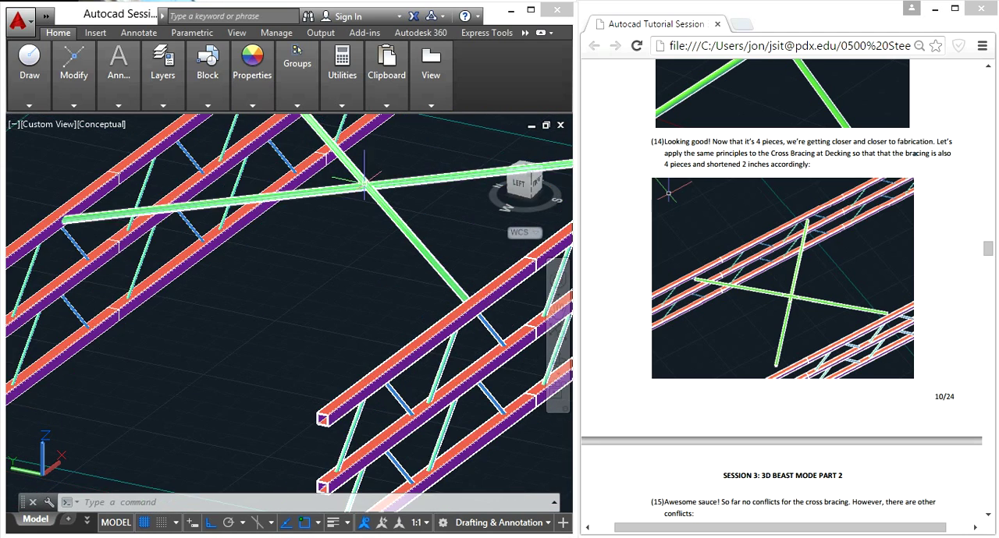
{"action": "scroll", "coordinate": [373, 203], "scroll_direction": "down", "scroll_amount": 5}
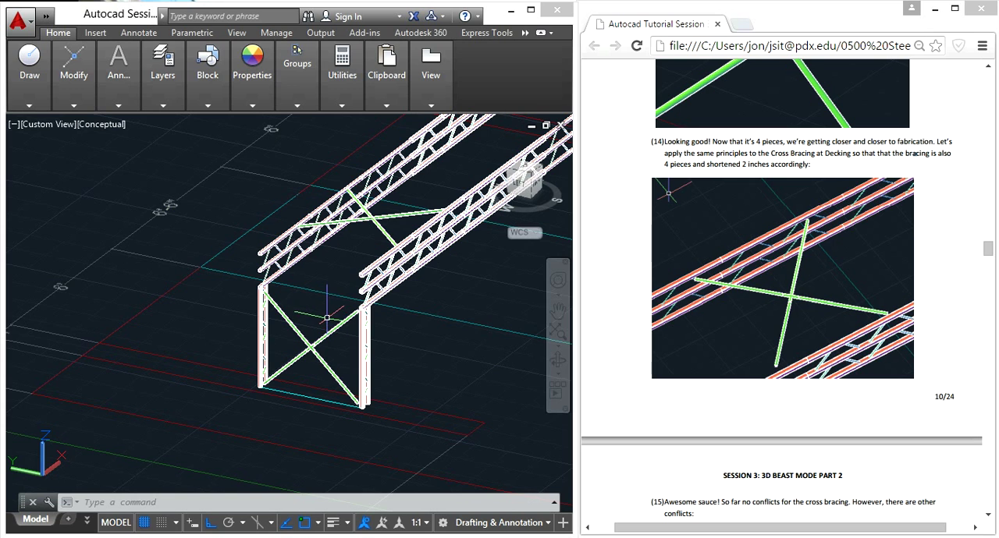
{"action": "scroll", "coordinate": [326, 318], "scroll_direction": "up", "scroll_amount": 5}
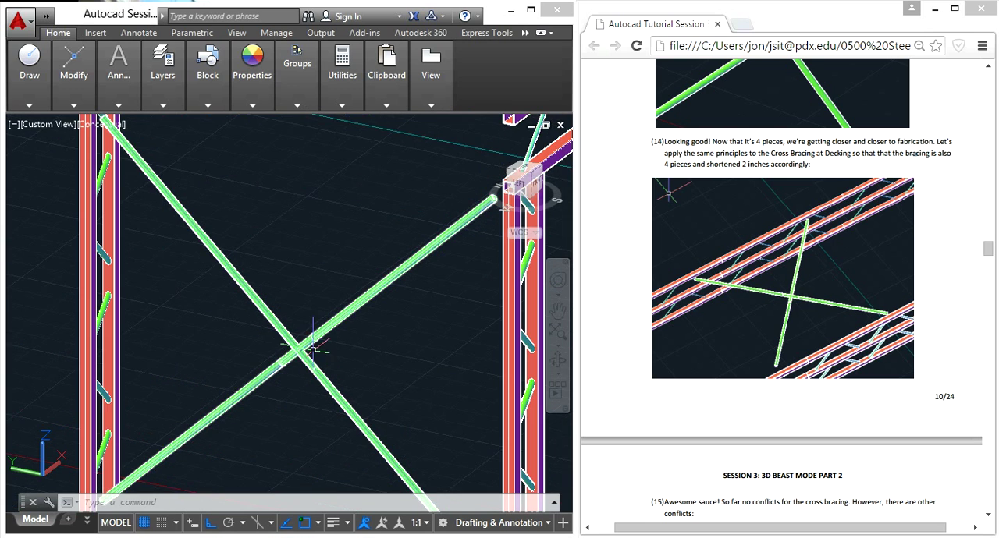
{"action": "scroll", "coordinate": [306, 352], "scroll_direction": "down", "scroll_amount": 5}
{"action": "middle_click_drag", "start_coordinate": [306, 353], "coordinate": [355, 248], "text": "shift"}
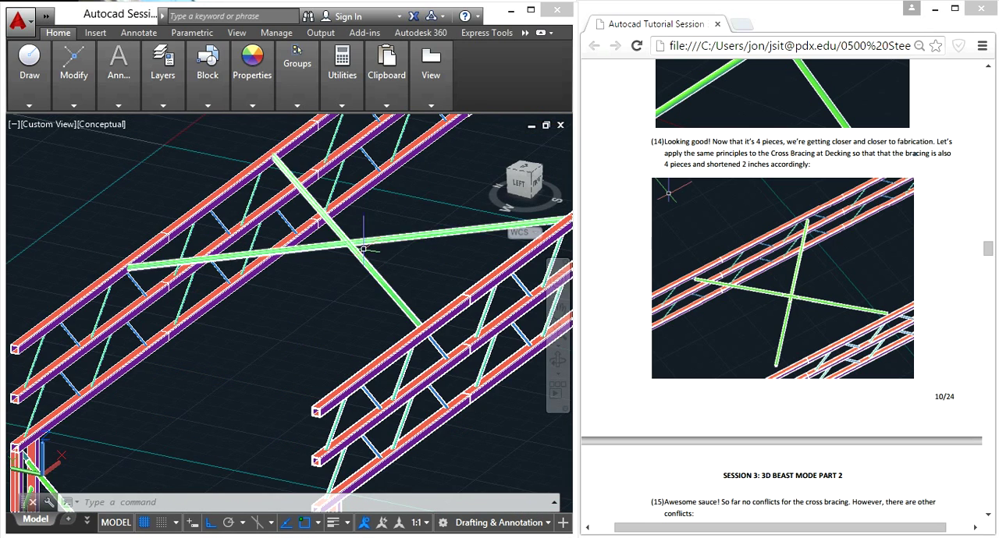